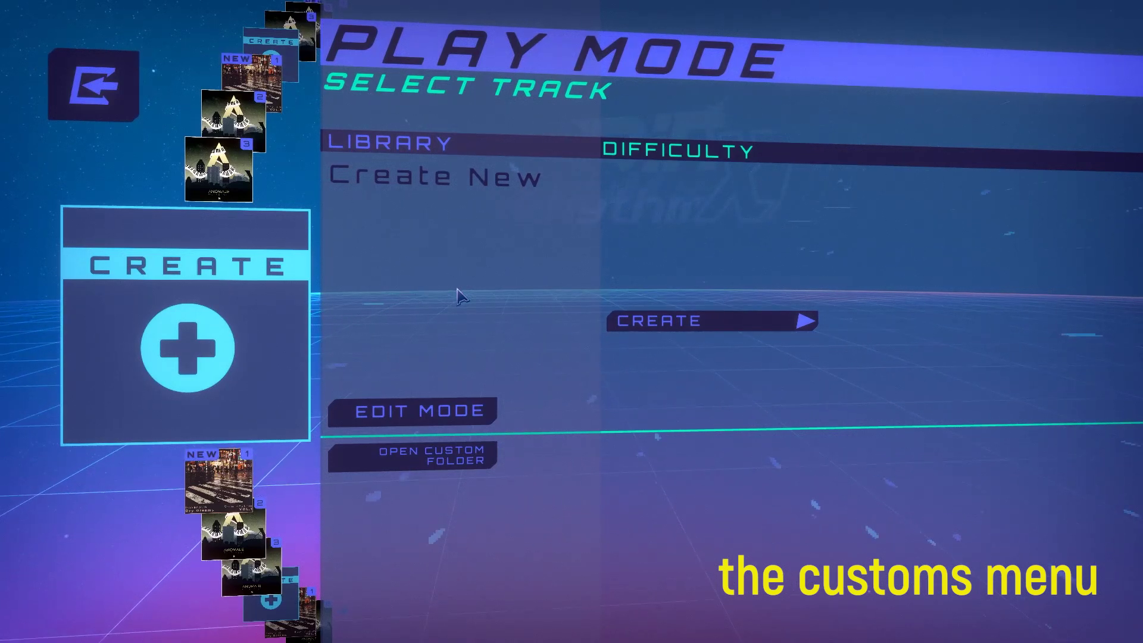
# Toggle the customs menu between play mode and edit mode
pyautogui.click(419, 423)
pyautogui.click(420, 417)
pyautogui.click(416, 413)
pyautogui.click(416, 413)
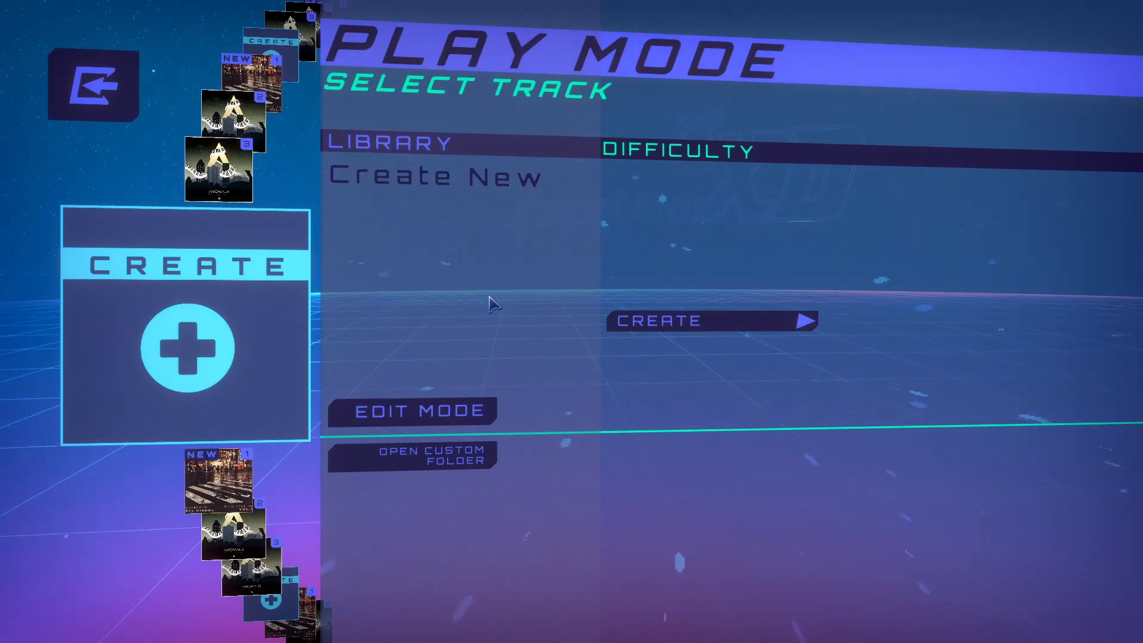
# Switch the custom track library to edit mode and select the Create New entry
pyautogui.scroll(1, 293, 402)
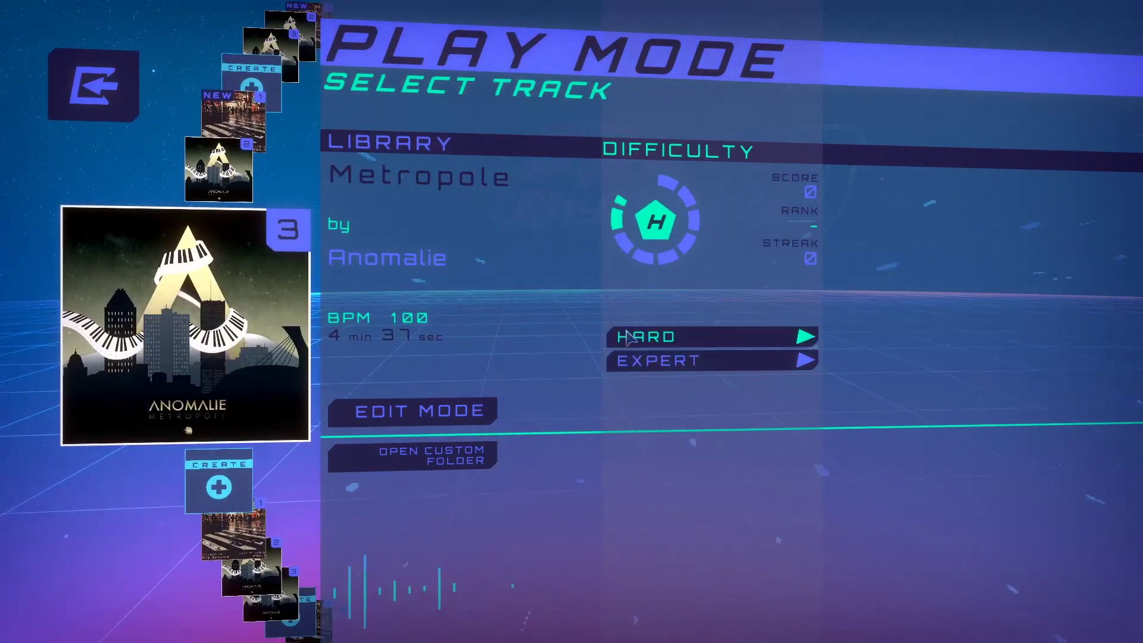
pyautogui.click(417, 410)
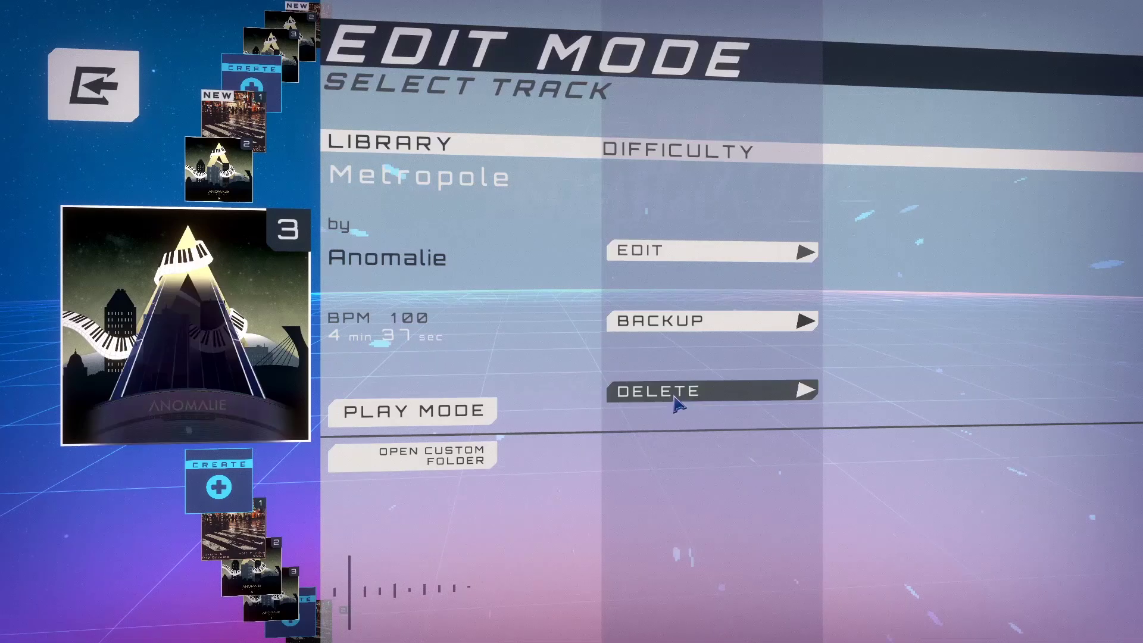
pyautogui.scroll(-1, 515, 357)
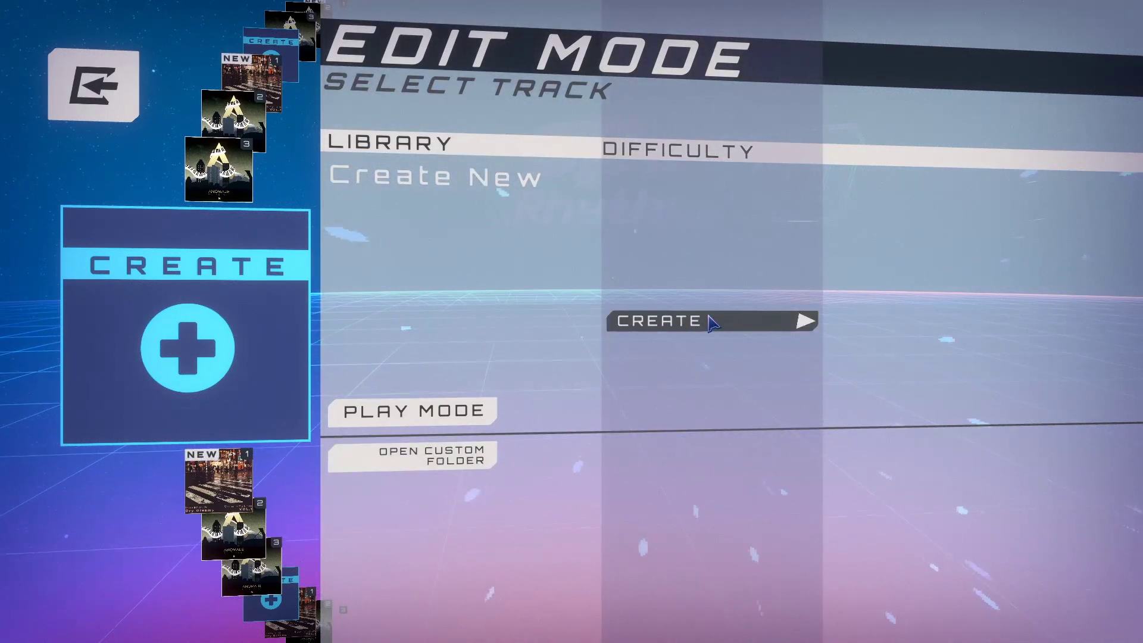
# Create a new custom track and open its audio clip in the Clip Info Editor
pyautogui.click(719, 325)
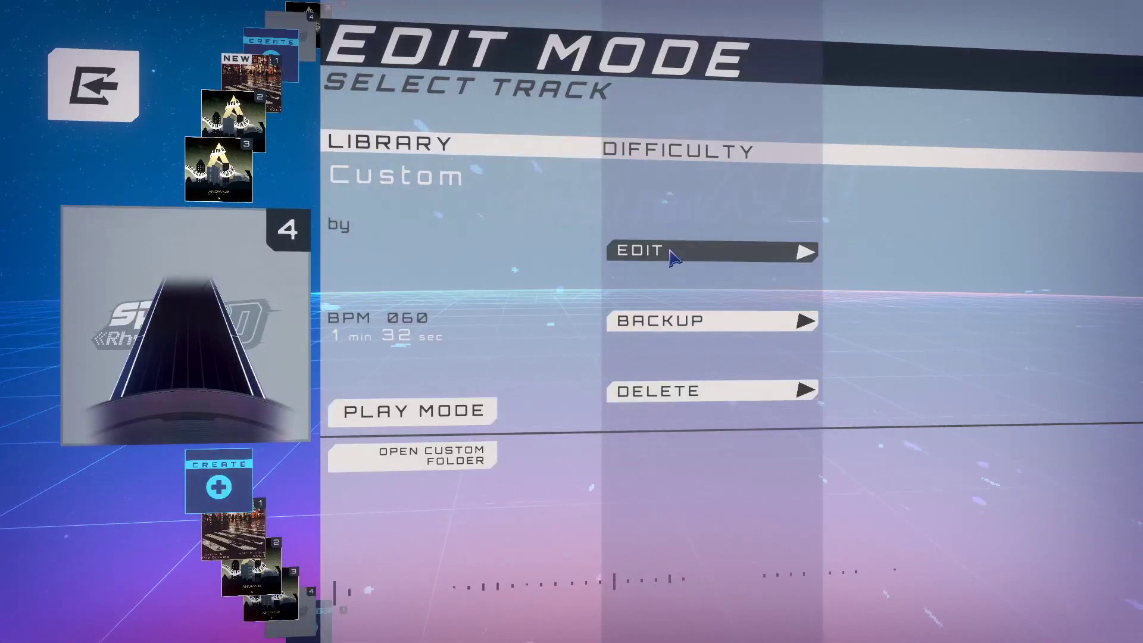
pyautogui.click(671, 256)
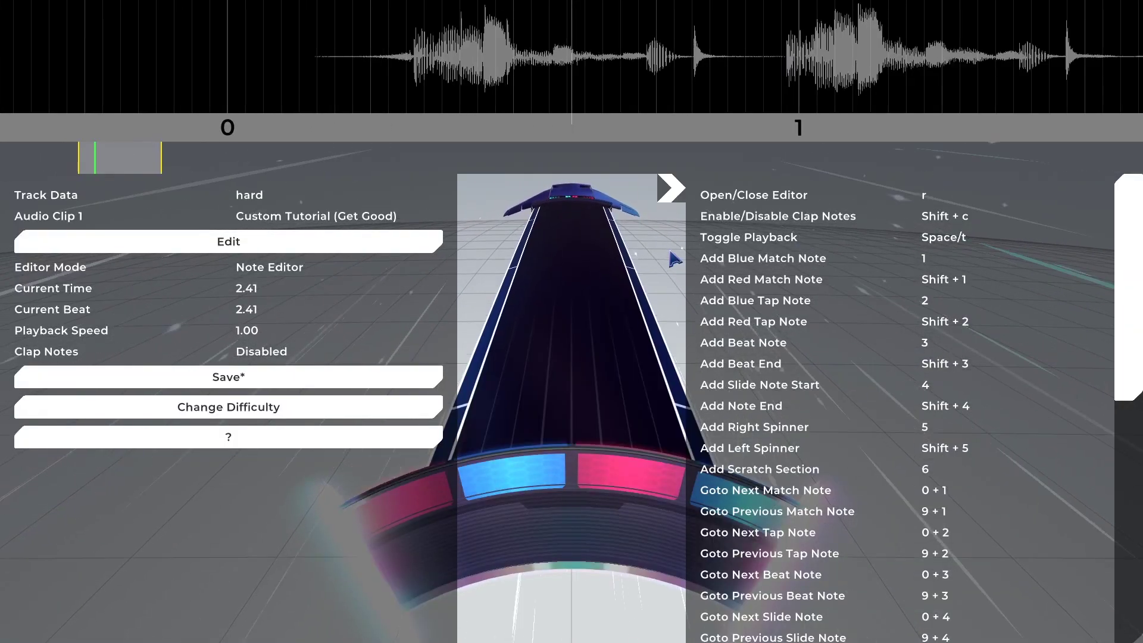
pyautogui.click(262, 247)
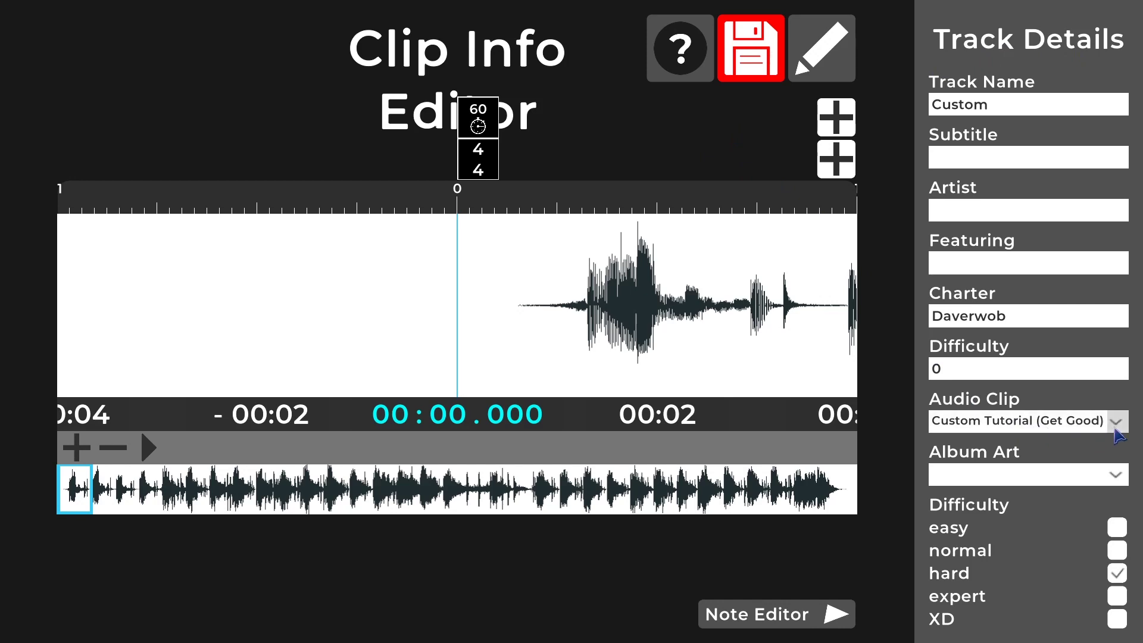
# Set the track's audio clip to Metropole - Anomalie and its album art to Cover-Metropole
pyautogui.click(1115, 422)
pyautogui.moveTo(1121, 263); pyautogui.dragTo(1121, 344)
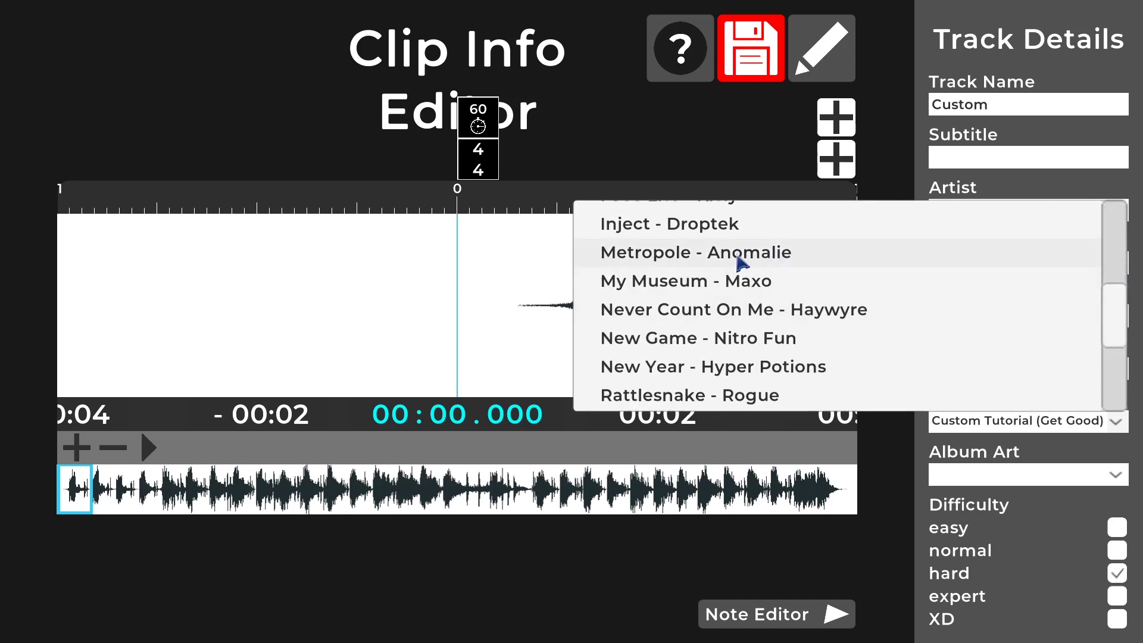
pyautogui.click(738, 254)
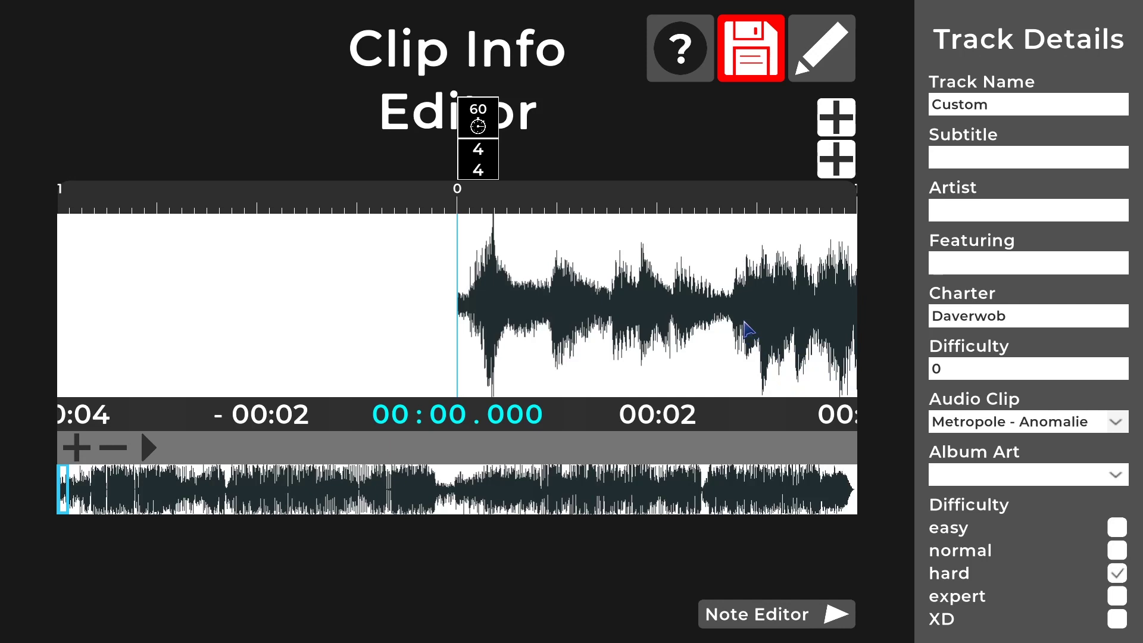
pyautogui.click(1117, 484)
pyautogui.moveTo(1116, 316); pyautogui.dragTo(1114, 397)
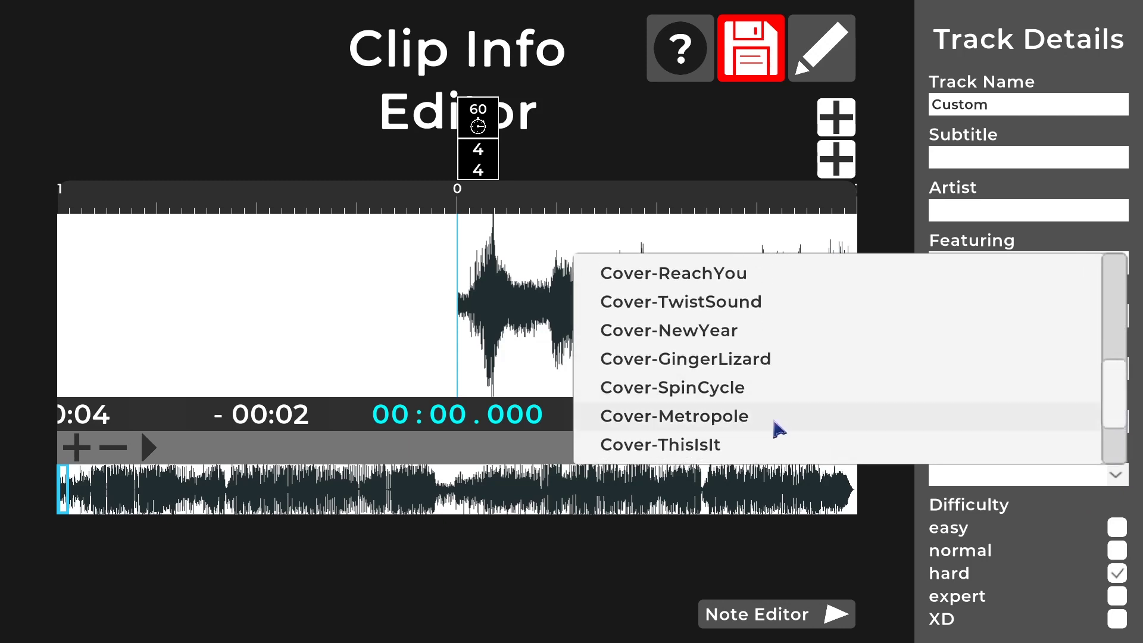
pyautogui.click(740, 427)
# Rename the track as Metropole and enter Anomalie as the artist
pyautogui.doubleClick(997, 98)
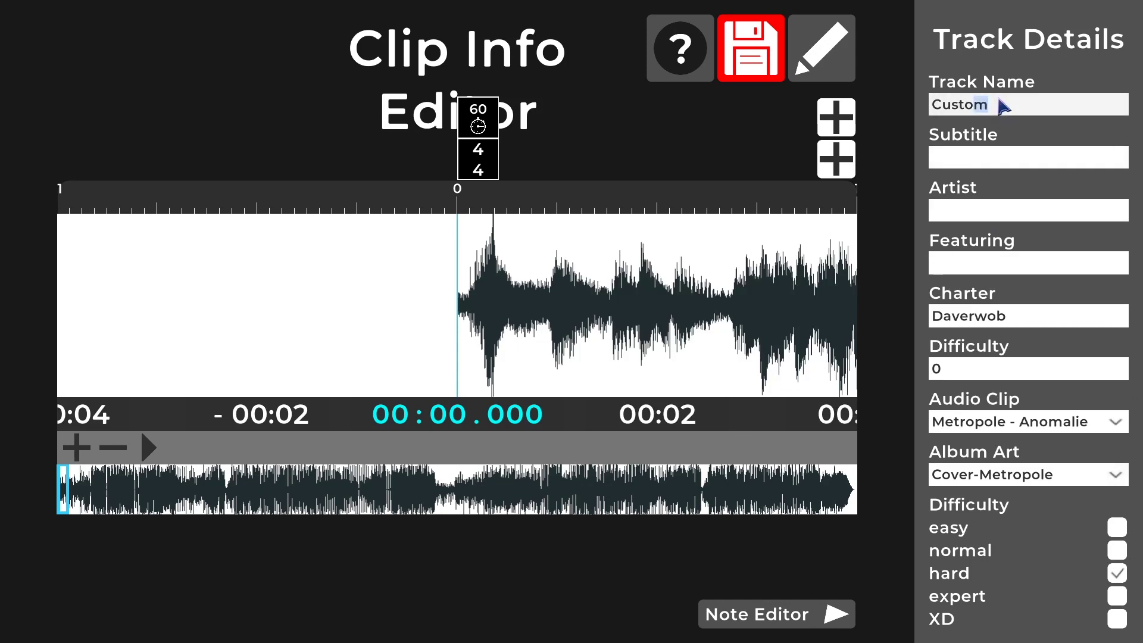
pyautogui.hotkey('shift', 'Home')
pyautogui.press('BackSpace')
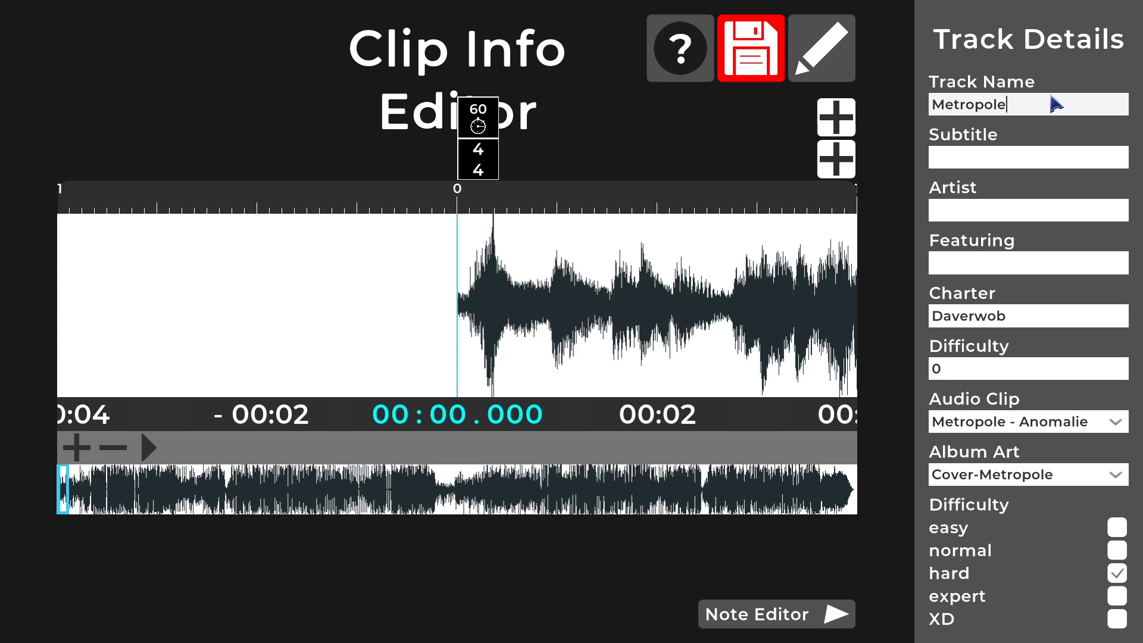
pyautogui.click(965, 214)
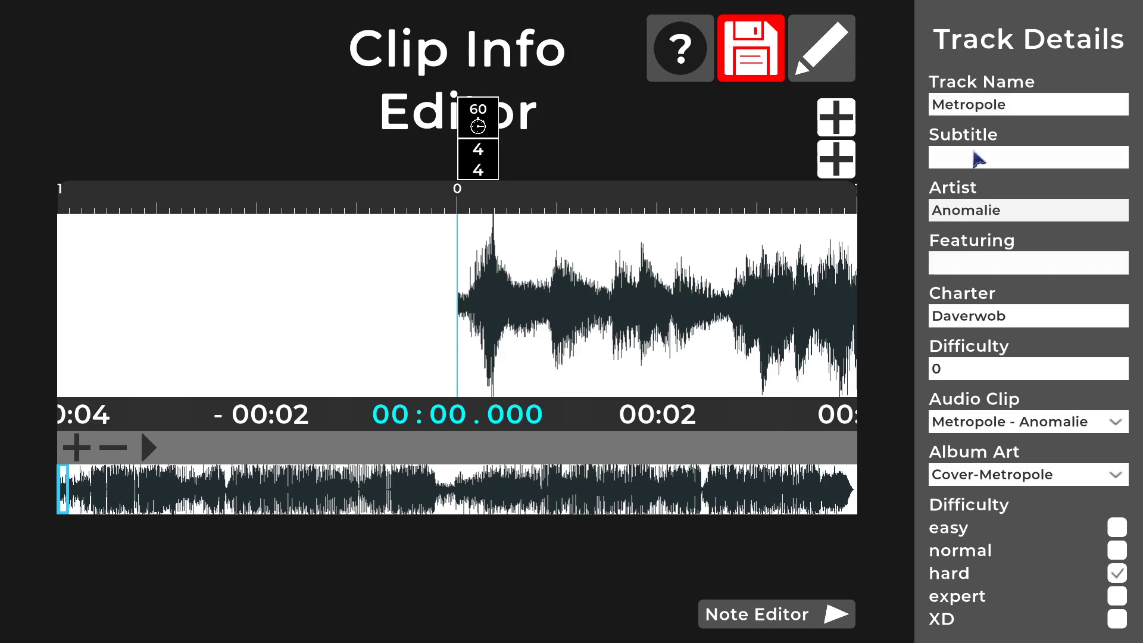
# Set the difficulty rating to 6 and enable the easy, normal, hard, expert and XD difficulties
pyautogui.click(1018, 322)
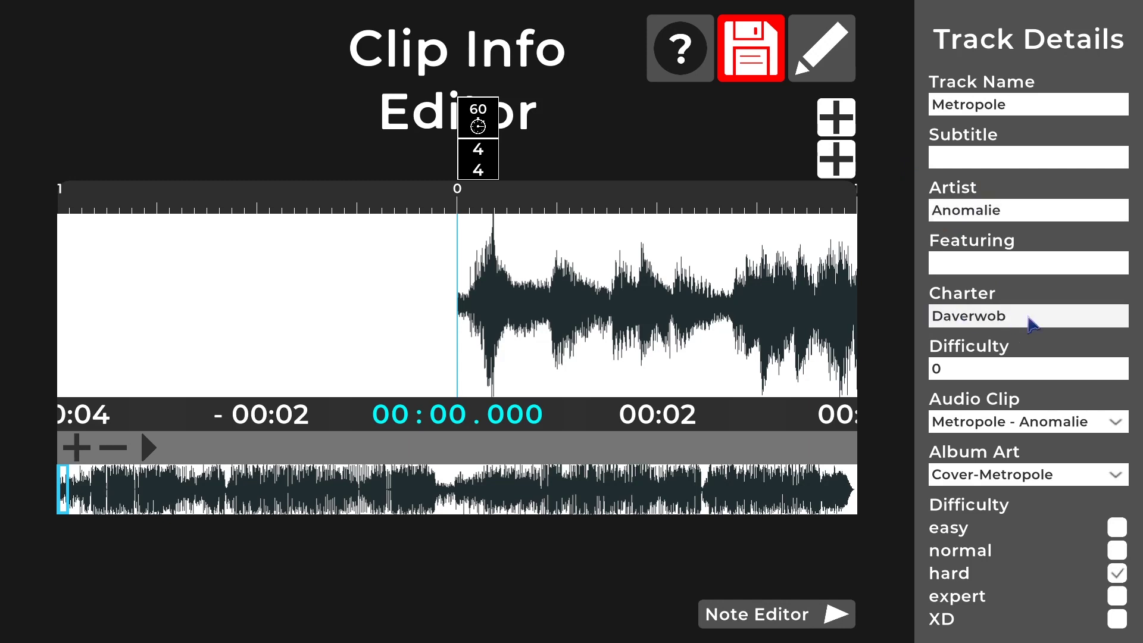
pyautogui.click(999, 375)
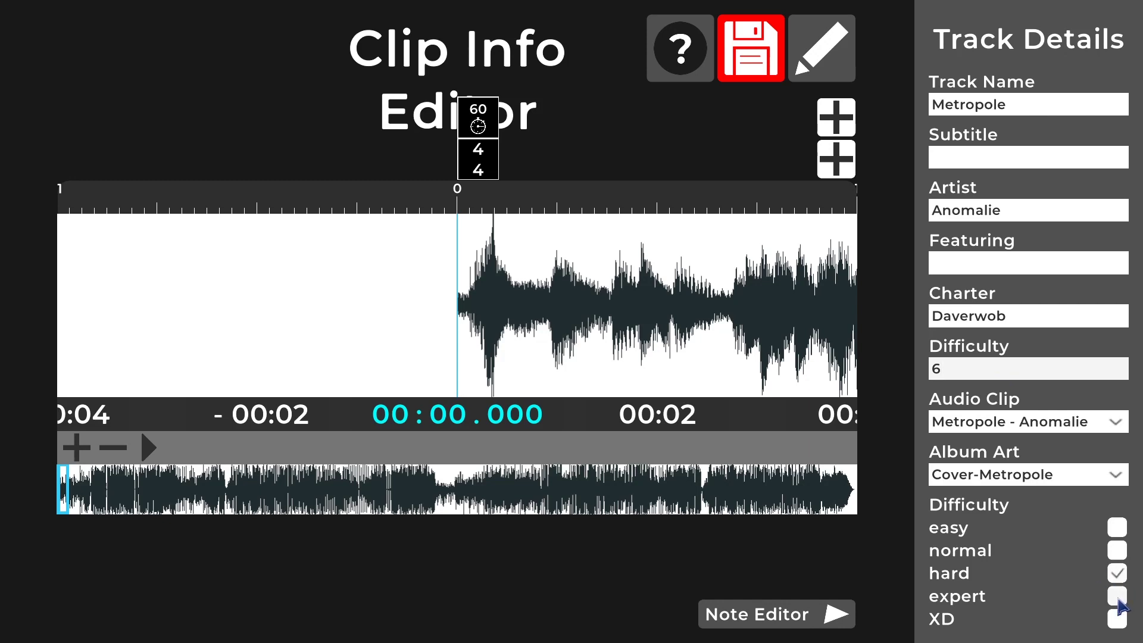
pyautogui.click(1117, 576)
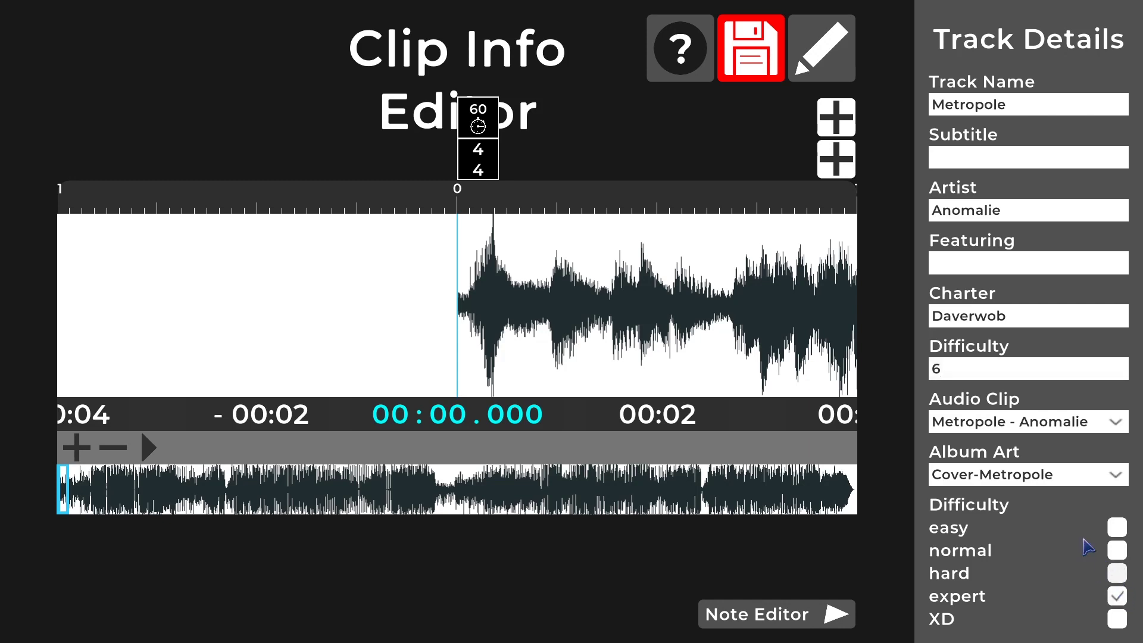
pyautogui.click(1117, 573)
pyautogui.click(1117, 549)
pyautogui.click(1117, 527)
pyautogui.click(1117, 619)
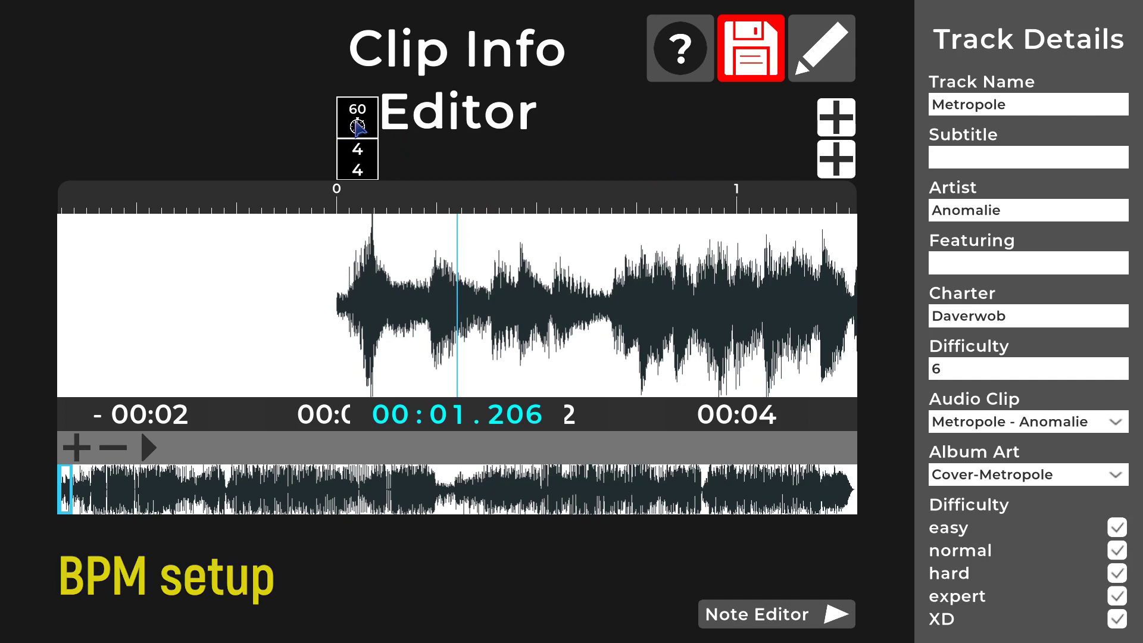
# Examine the settings of the BPM marker and the time signature marker at the start of the track
pyautogui.click(357, 126)
pyautogui.click(375, 172)
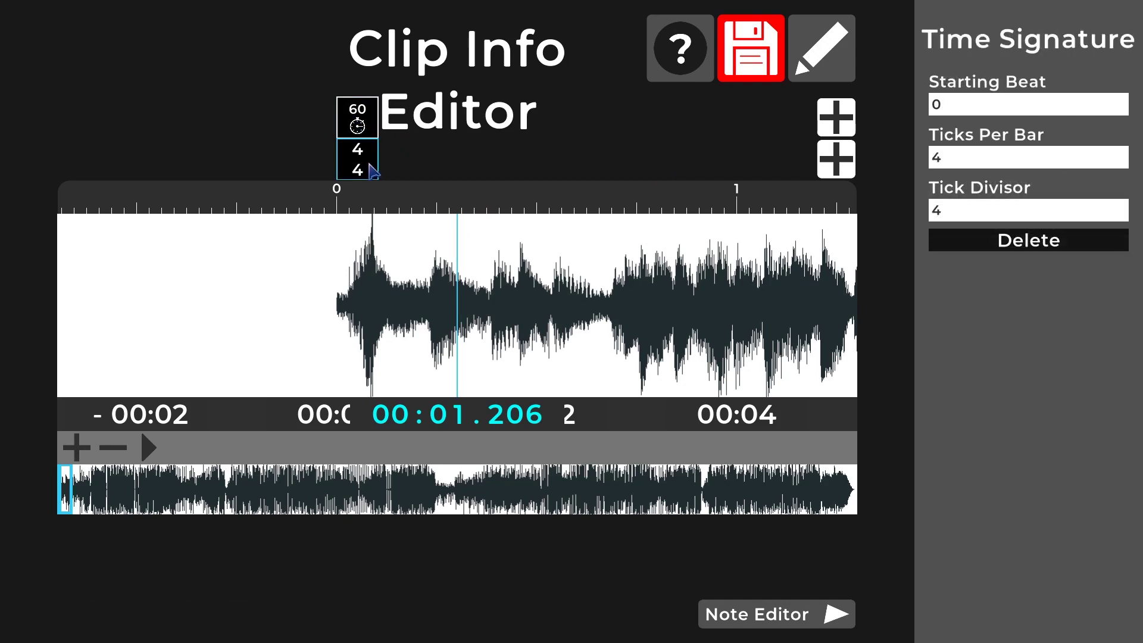
pyautogui.click(373, 119)
pyautogui.click(375, 161)
pyautogui.click(373, 124)
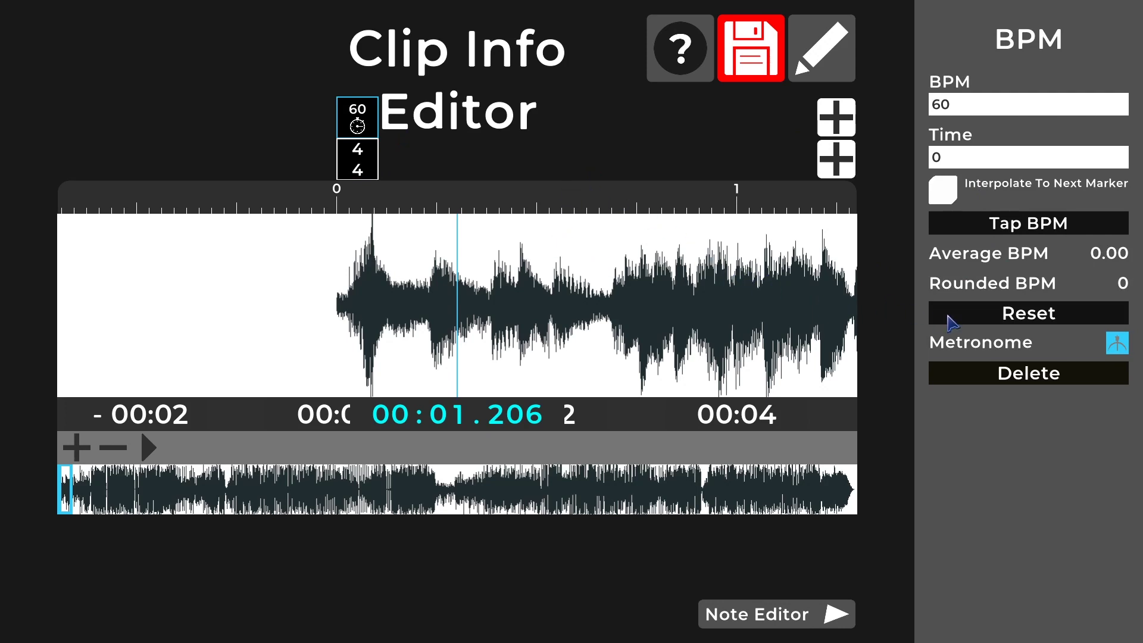
# Play the song from its beginning and tap along with the beat to measure its BPM
pyautogui.moveTo(416, 275)
pyautogui.mouseDown()
pyautogui.moveTo(567, 278)
pyautogui.moveTo(553, 279)
pyautogui.mouseUp()
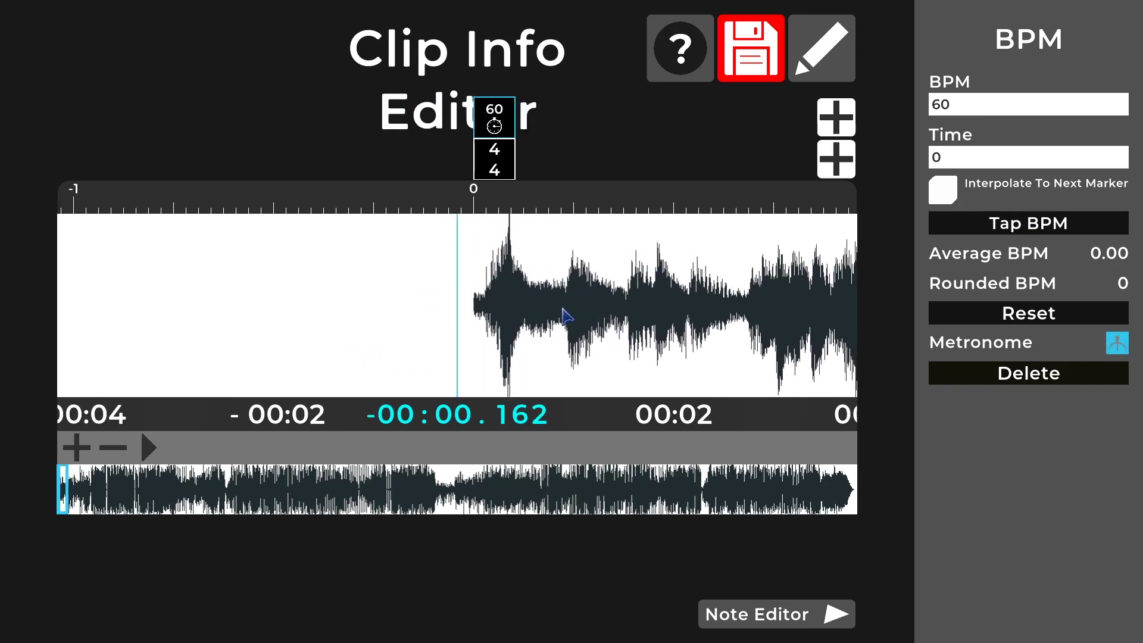
pyautogui.press('space')
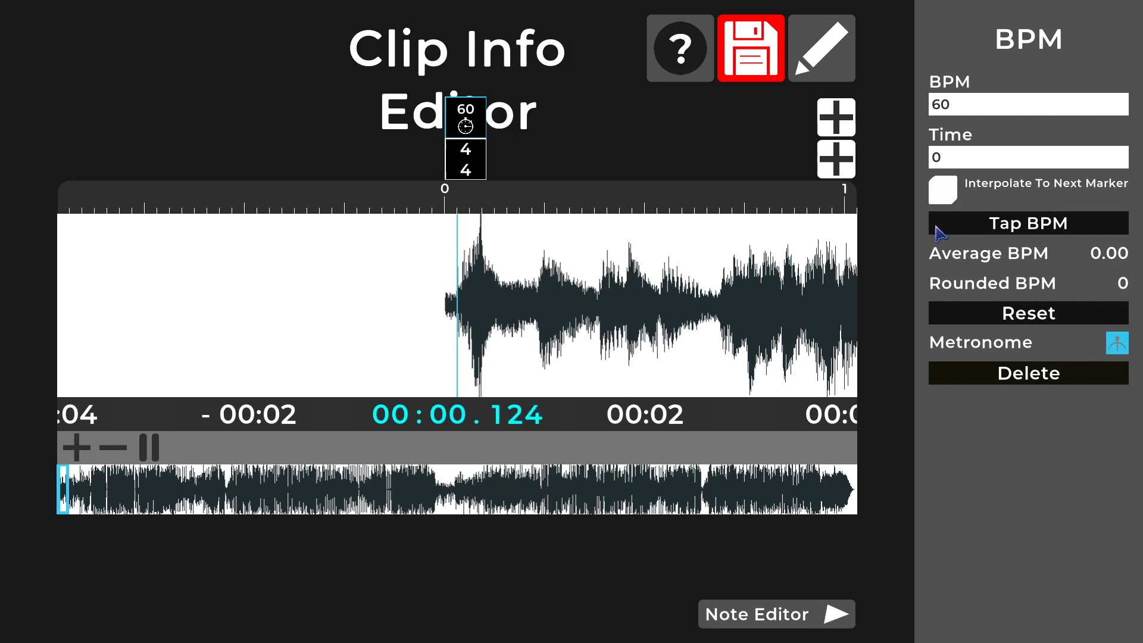
pyautogui.click(1026, 229)
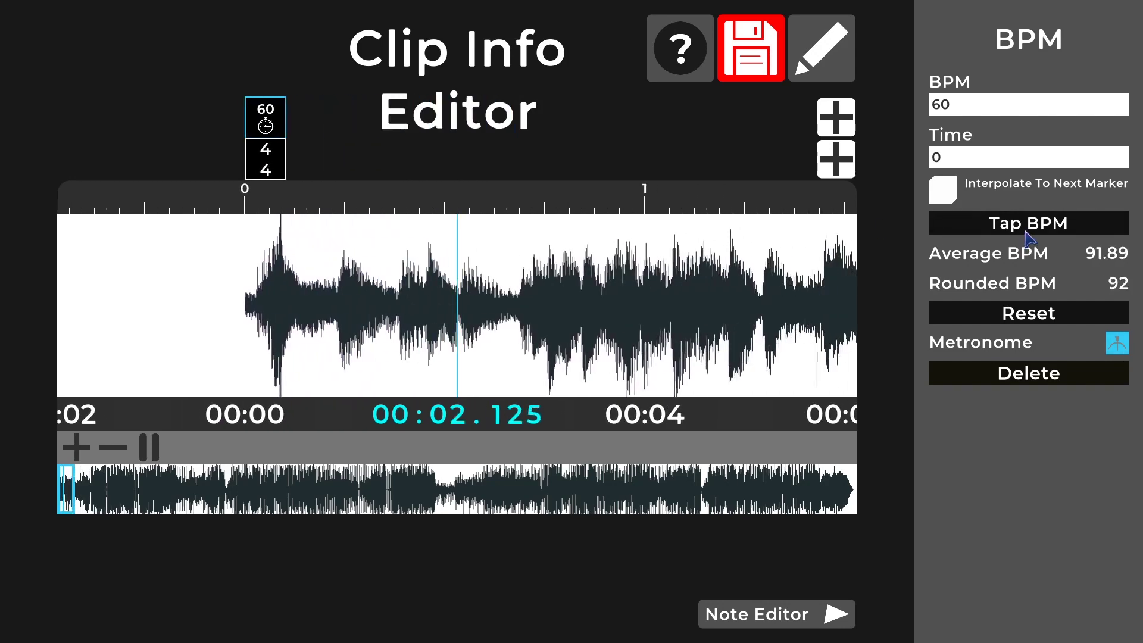
pyautogui.click(1026, 230)
pyautogui.click(1026, 229)
pyautogui.click(1026, 229)
pyautogui.click(1026, 229)
pyautogui.click(1026, 229)
pyautogui.click(1026, 229)
pyautogui.click(1025, 229)
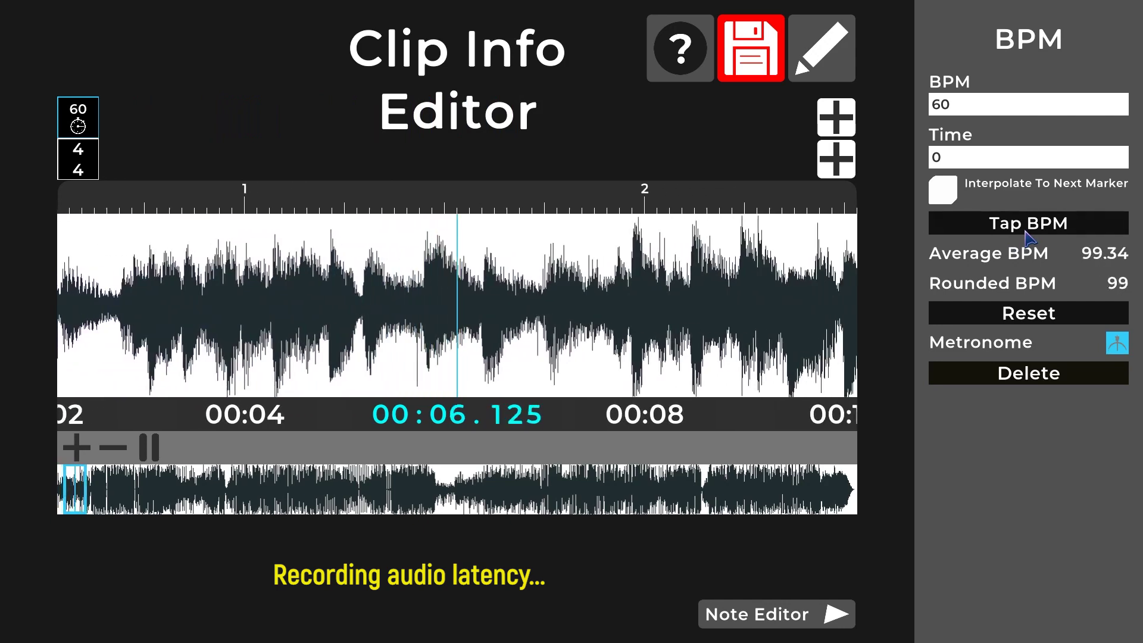
pyautogui.click(1026, 229)
pyautogui.click(1026, 229)
pyautogui.click(1025, 229)
pyautogui.click(1025, 230)
pyautogui.click(1025, 229)
pyautogui.click(1026, 229)
pyautogui.click(1025, 229)
pyautogui.click(1025, 229)
pyautogui.click(1026, 229)
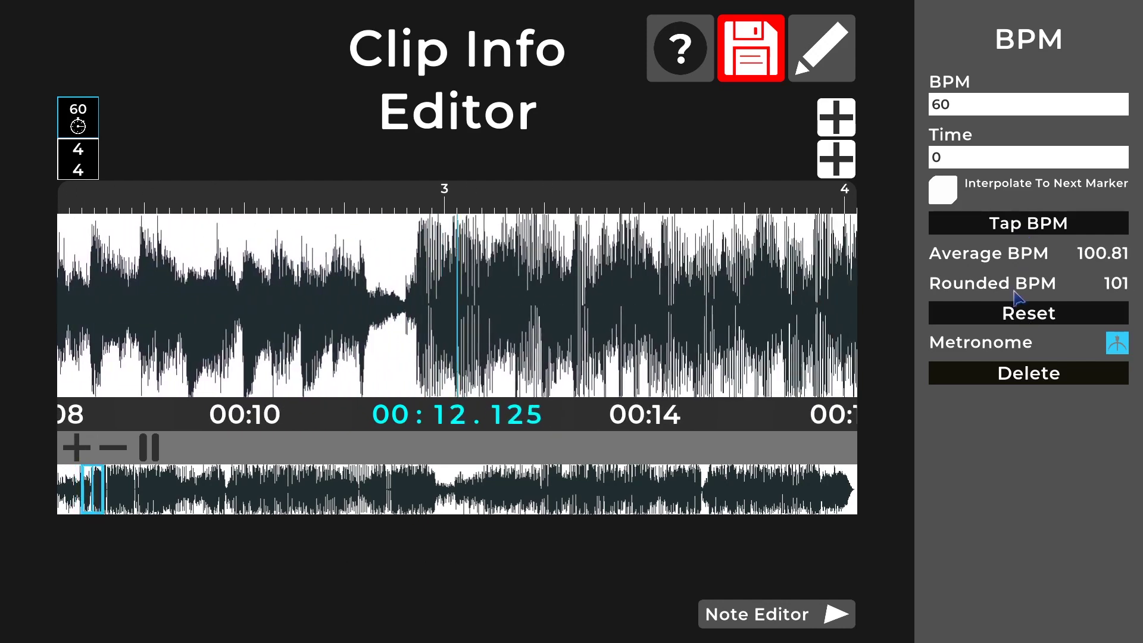
pyautogui.press('space')
# Set the first marker's BPM to 100
pyautogui.moveTo(232, 254); pyautogui.dragTo(571, 246)
pyautogui.click(968, 107)
pyautogui.moveTo(944, 107); pyautogui.dragTo(930, 108)
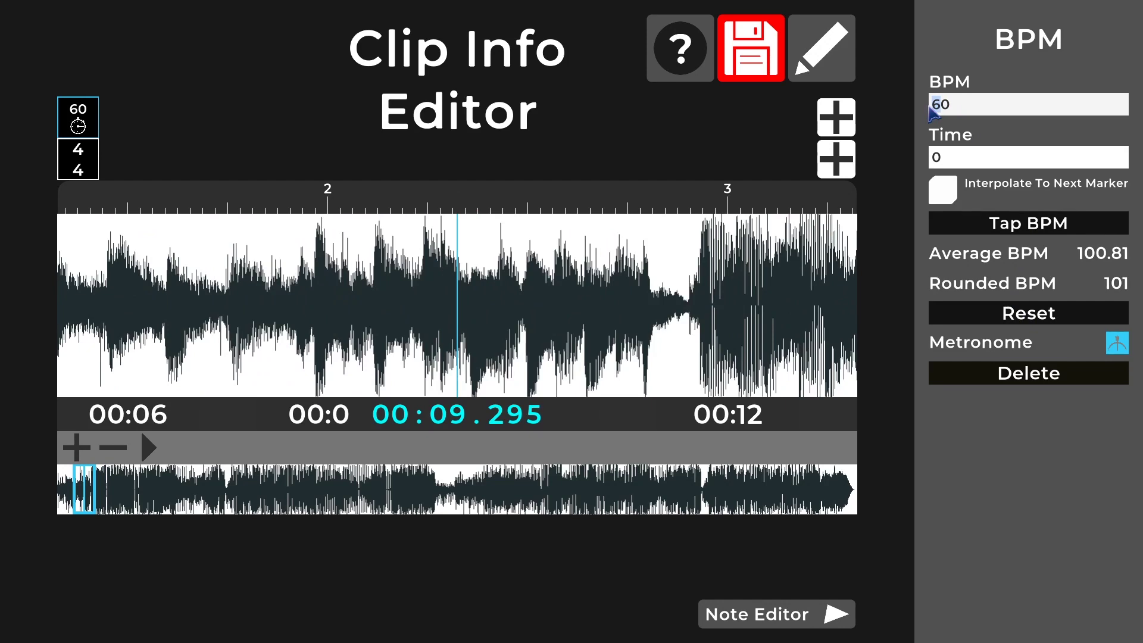
pyautogui.write('100')
pyautogui.press('Return')
# Move the BPM marker onto the first strong peak of the waveform, at about 0.35 seconds
pyautogui.moveTo(462, 128); pyautogui.dragTo(500, 127)
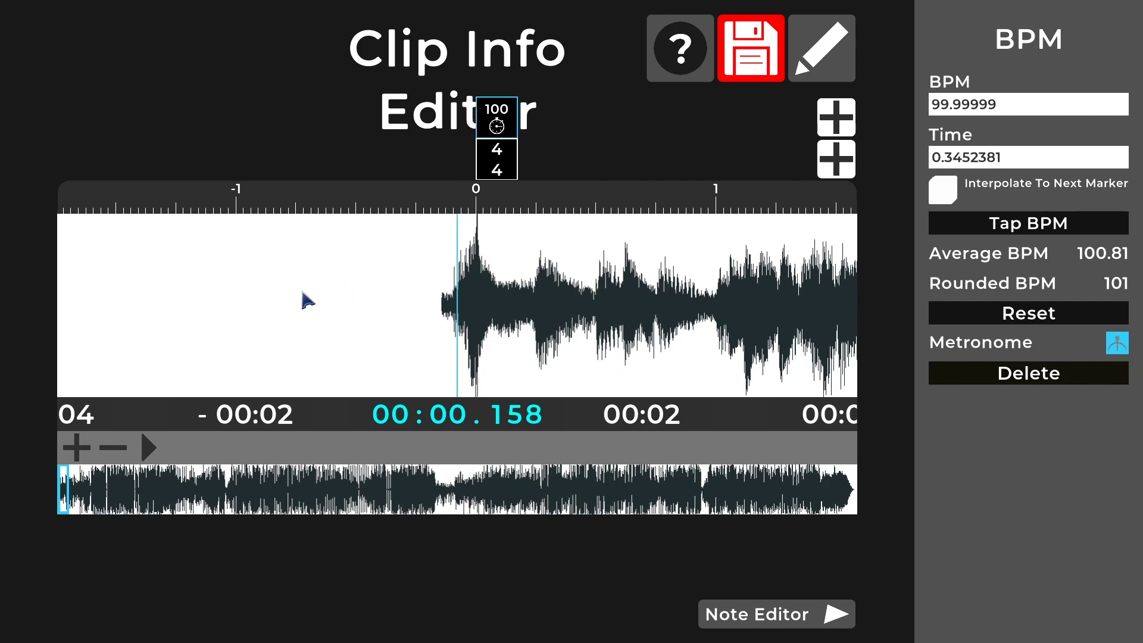
pyautogui.click(82, 445)
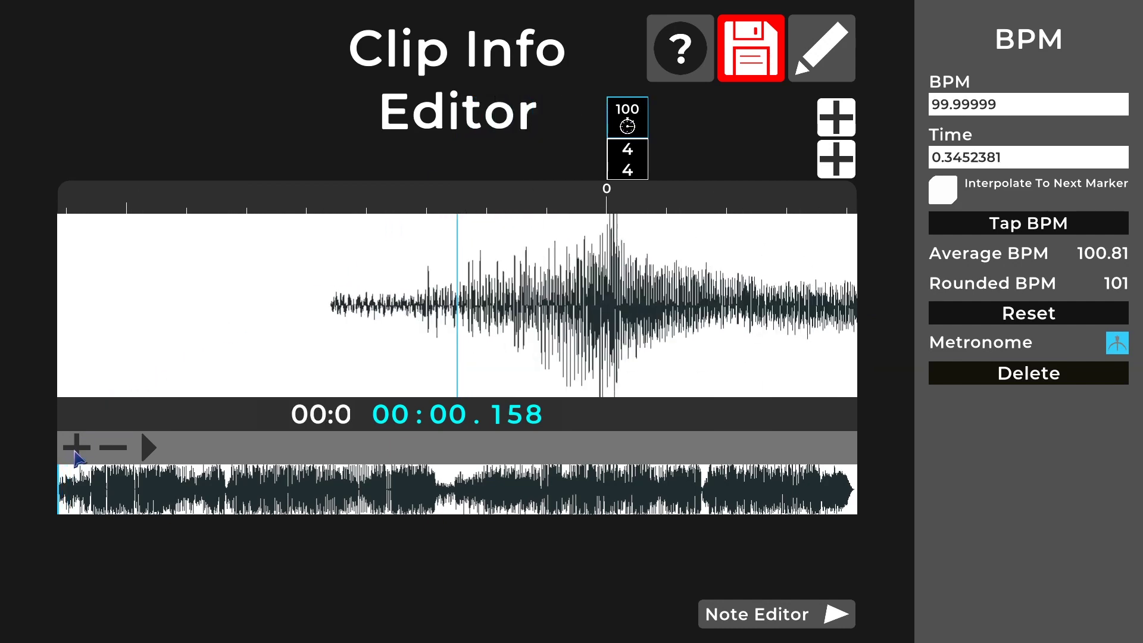
pyautogui.moveTo(686, 302); pyautogui.dragTo(563, 311)
pyautogui.moveTo(512, 115); pyautogui.dragTo(519, 122)
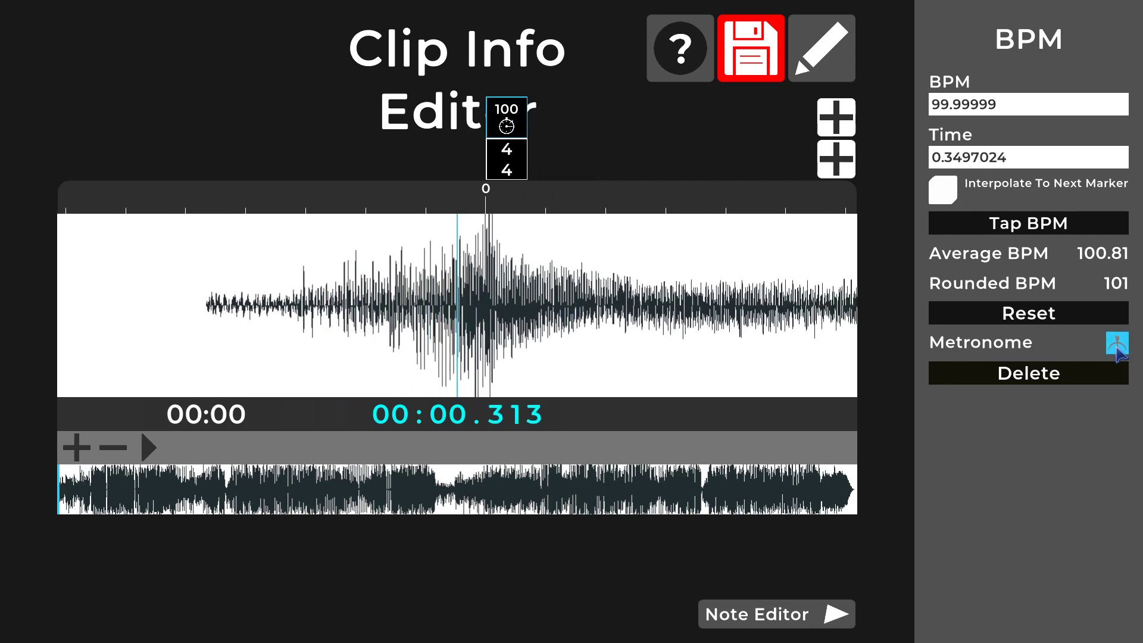
# Play the song's opening and a section past its middle with the metronome to check the beat alignment
pyautogui.moveTo(443, 316); pyautogui.dragTo(691, 298)
pyautogui.press('space')
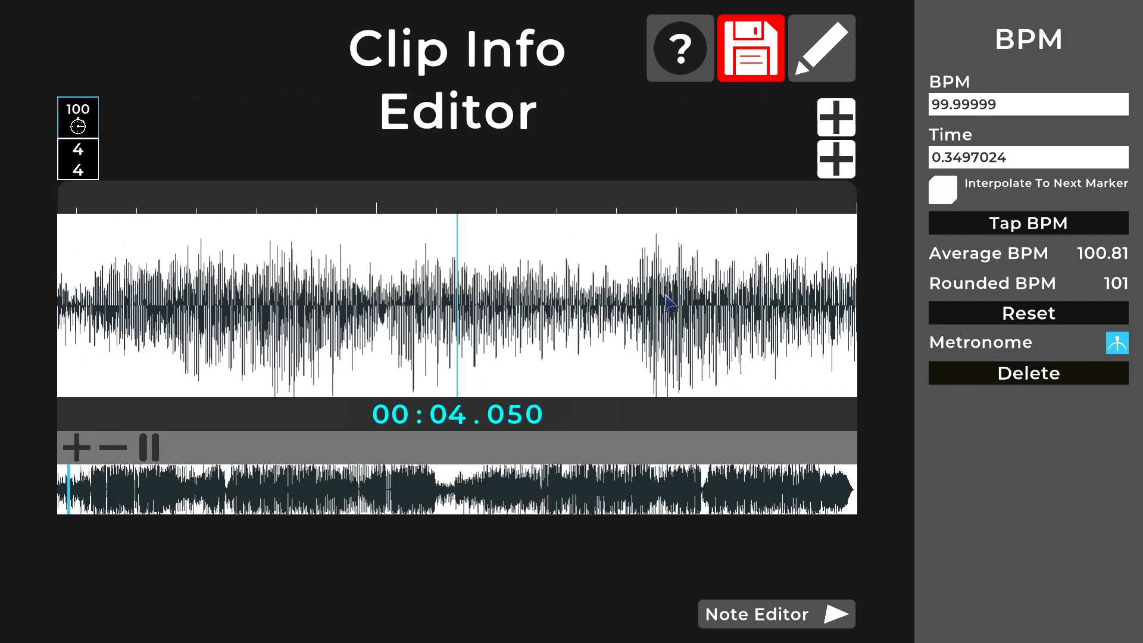
pyautogui.click(112, 448)
pyautogui.click(113, 448)
pyautogui.click(110, 447)
pyautogui.moveTo(605, 343); pyautogui.dragTo(479, 369)
pyautogui.click(424, 495)
pyautogui.moveTo(427, 503); pyautogui.dragTo(497, 499)
pyautogui.press('space')
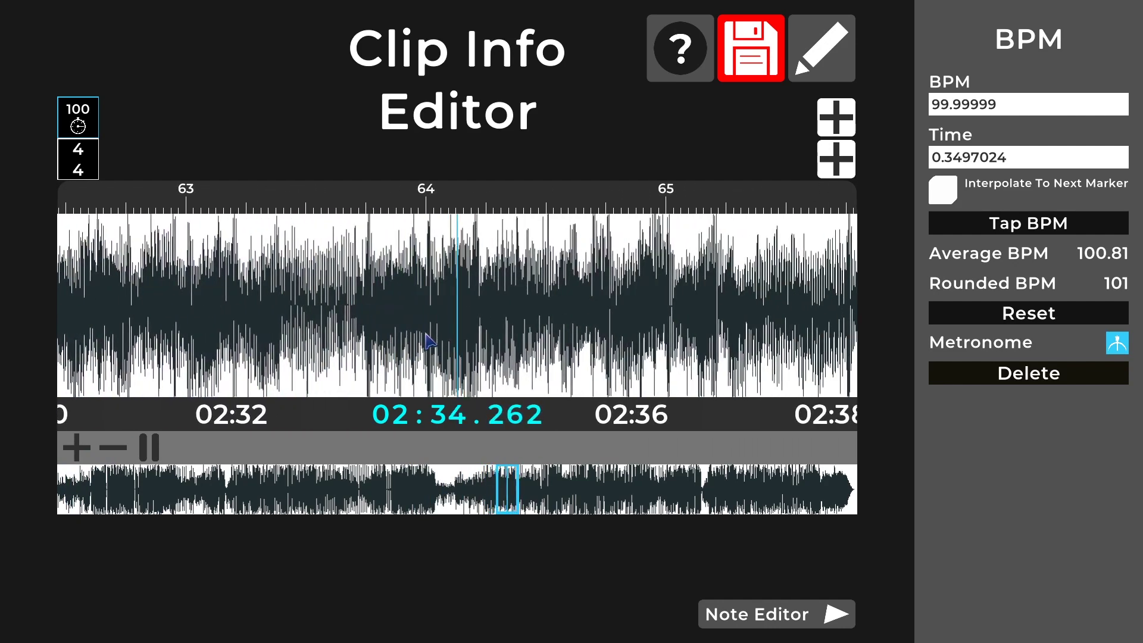
pyautogui.press('space')
# Compare the beat grid with the waveform again near the start and around 2:31 during playback
pyautogui.moveTo(91, 491); pyautogui.dragTo(81, 492)
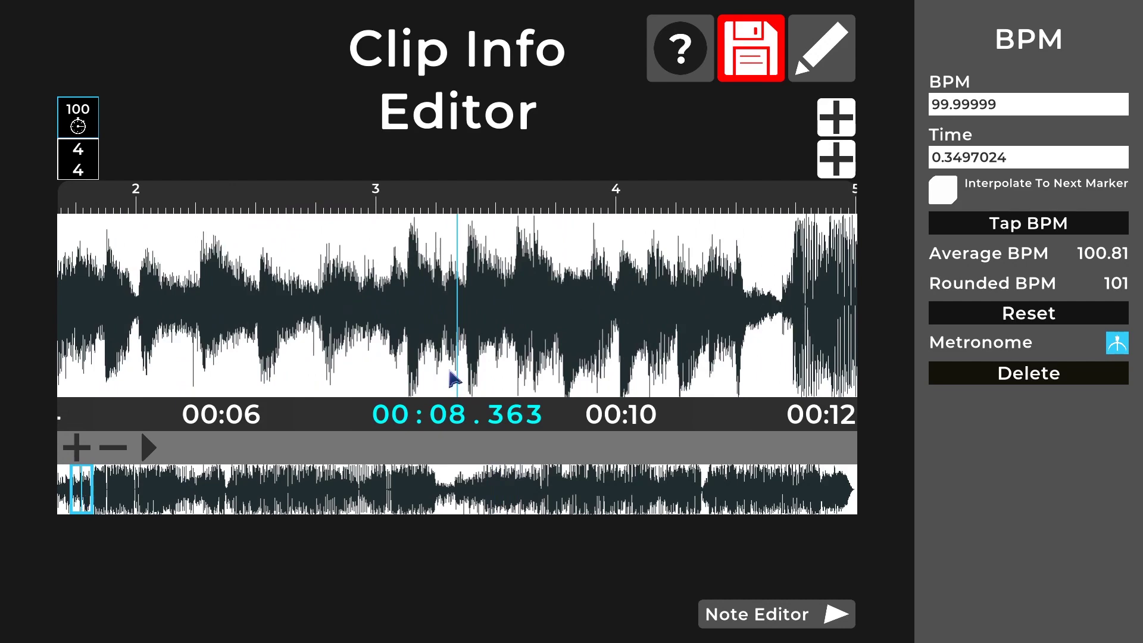
pyautogui.moveTo(459, 491); pyautogui.dragTo(494, 489)
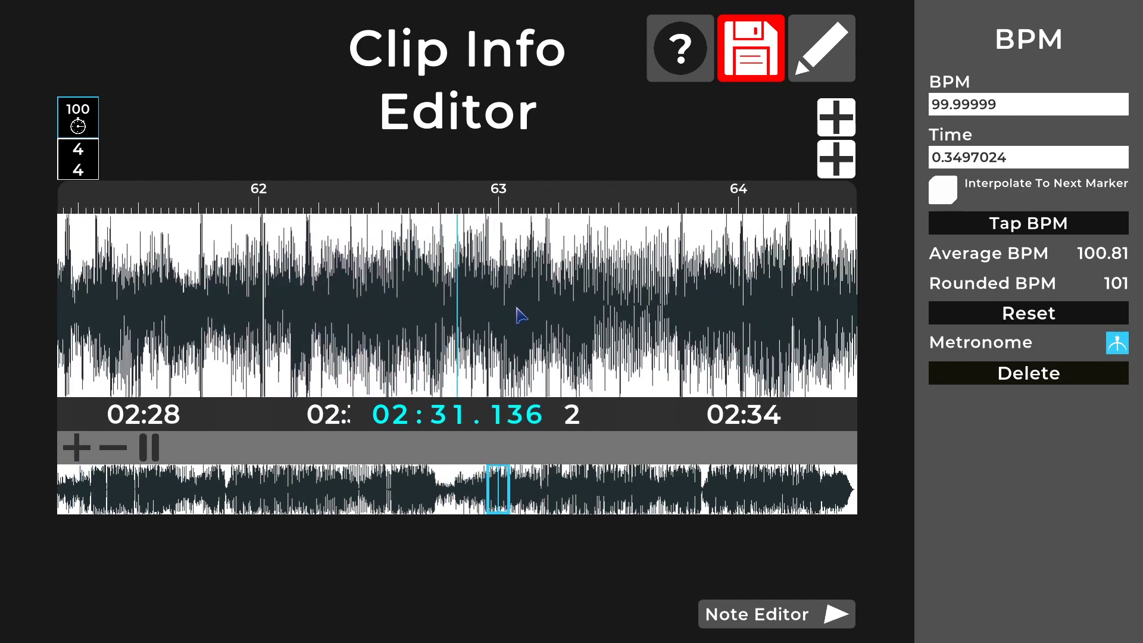
pyautogui.moveTo(184, 497); pyautogui.dragTo(86, 504)
pyautogui.moveTo(185, 303); pyautogui.dragTo(500, 238)
pyautogui.press('space')
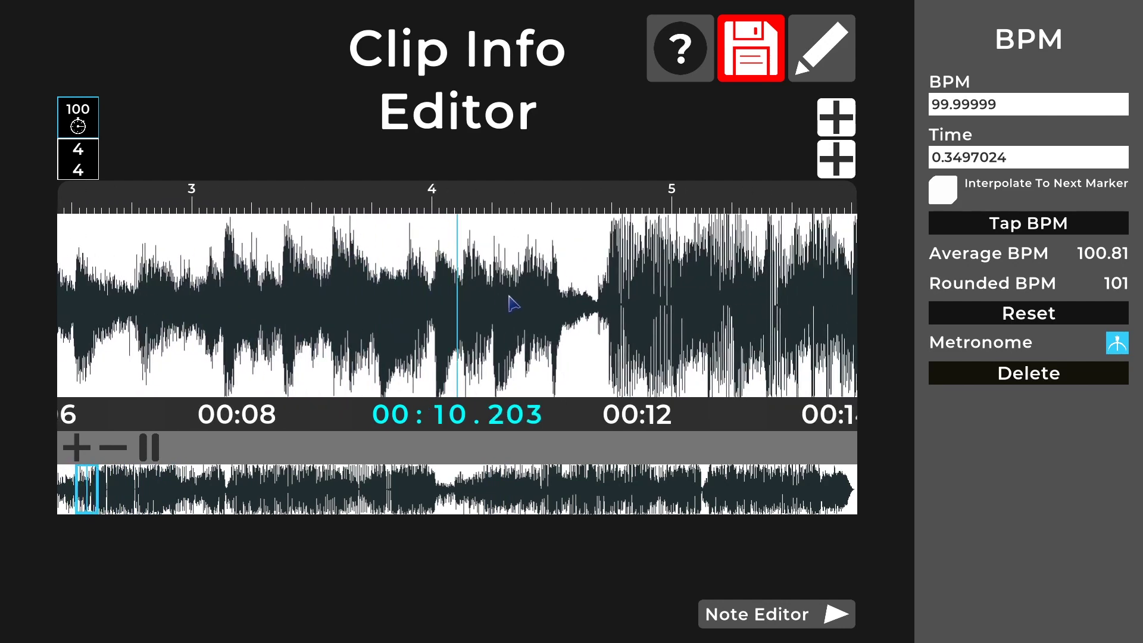
# Add a second BPM marker at bar 3, at 7.549 seconds
pyautogui.moveTo(415, 303); pyautogui.dragTo(852, 242)
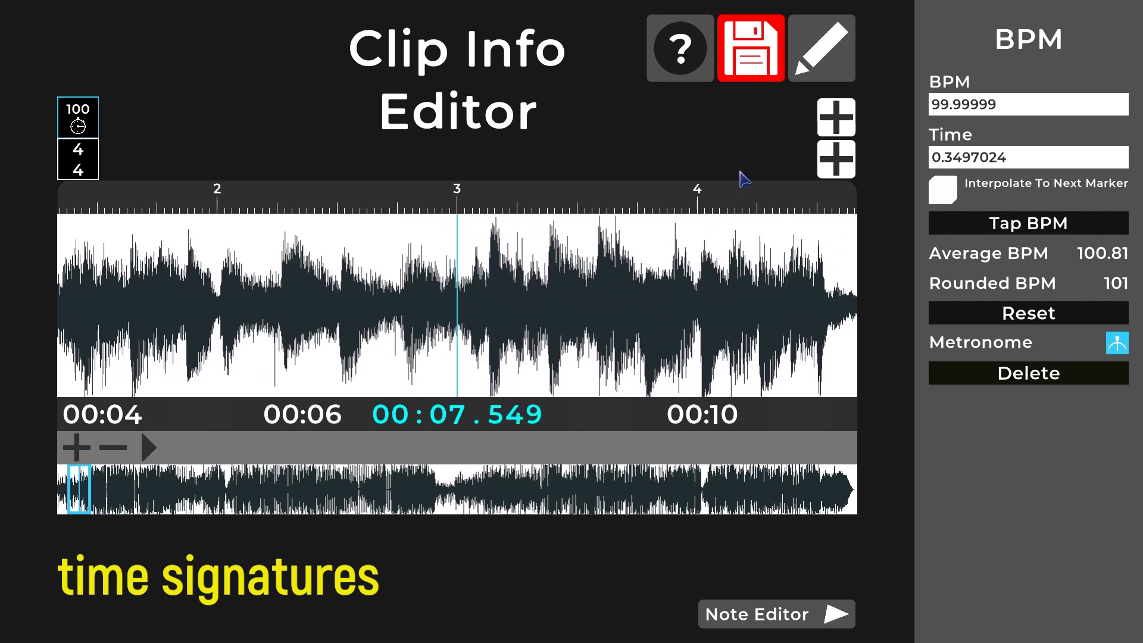
pyautogui.click(836, 117)
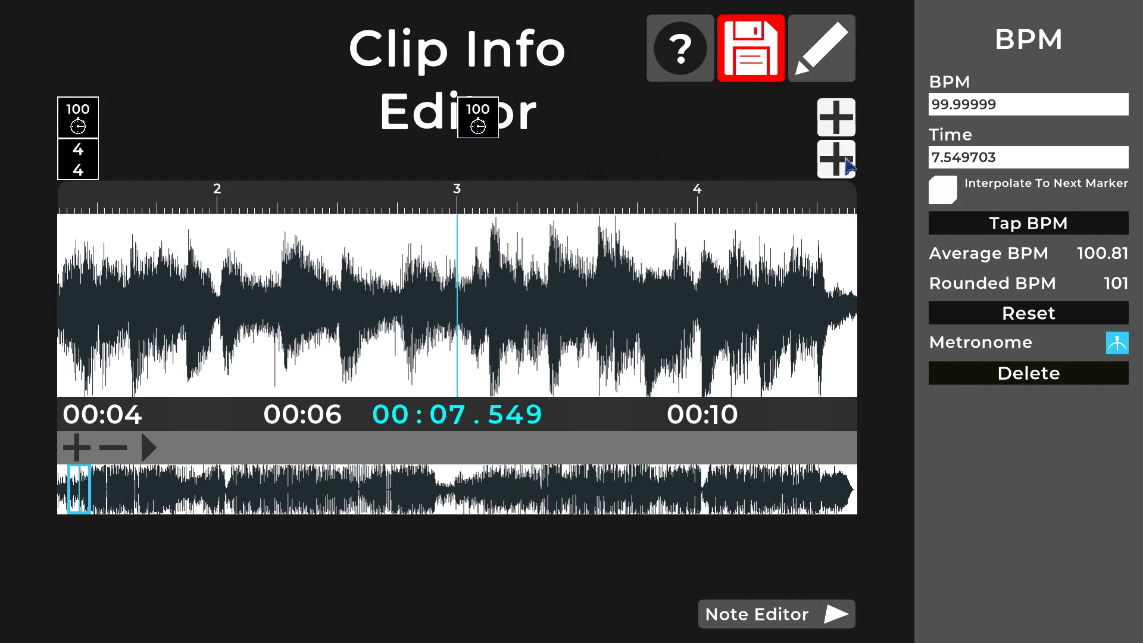
# Replace the BPM marker at bar 3 with a time signature marker set to 7 ticks per bar
pyautogui.click(835, 159)
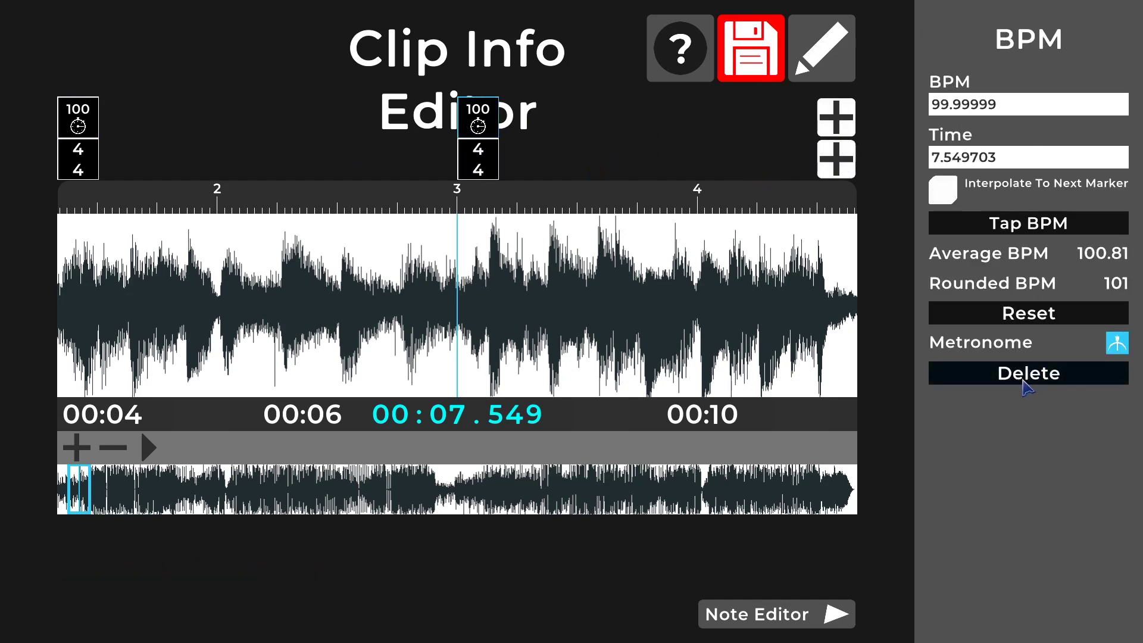
pyautogui.click(1027, 374)
pyautogui.click(486, 161)
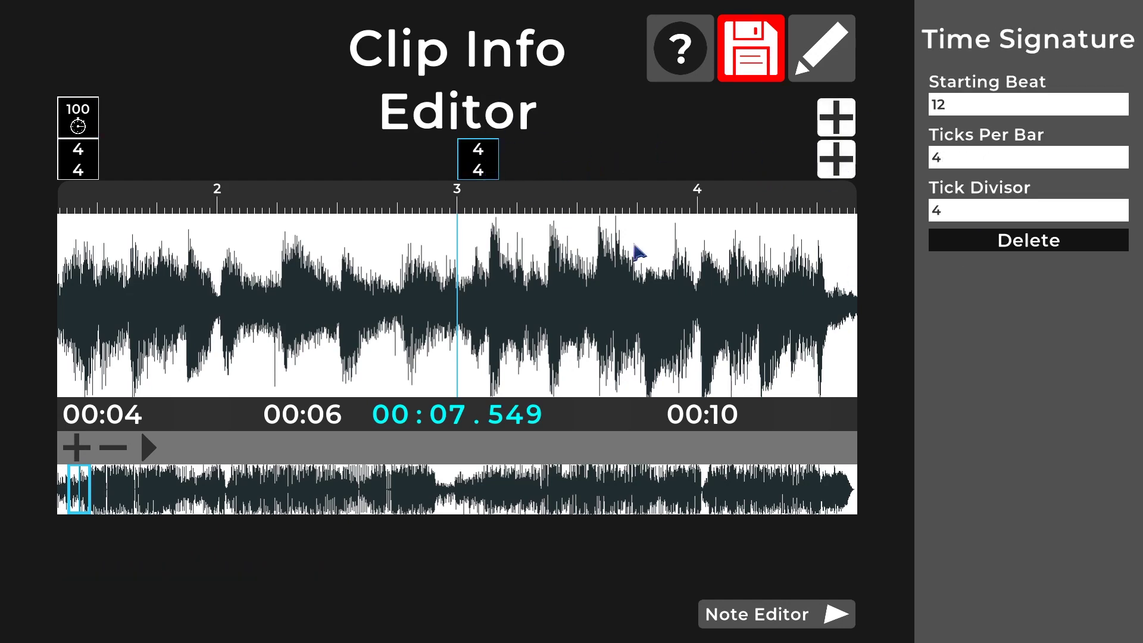
pyautogui.click(930, 165)
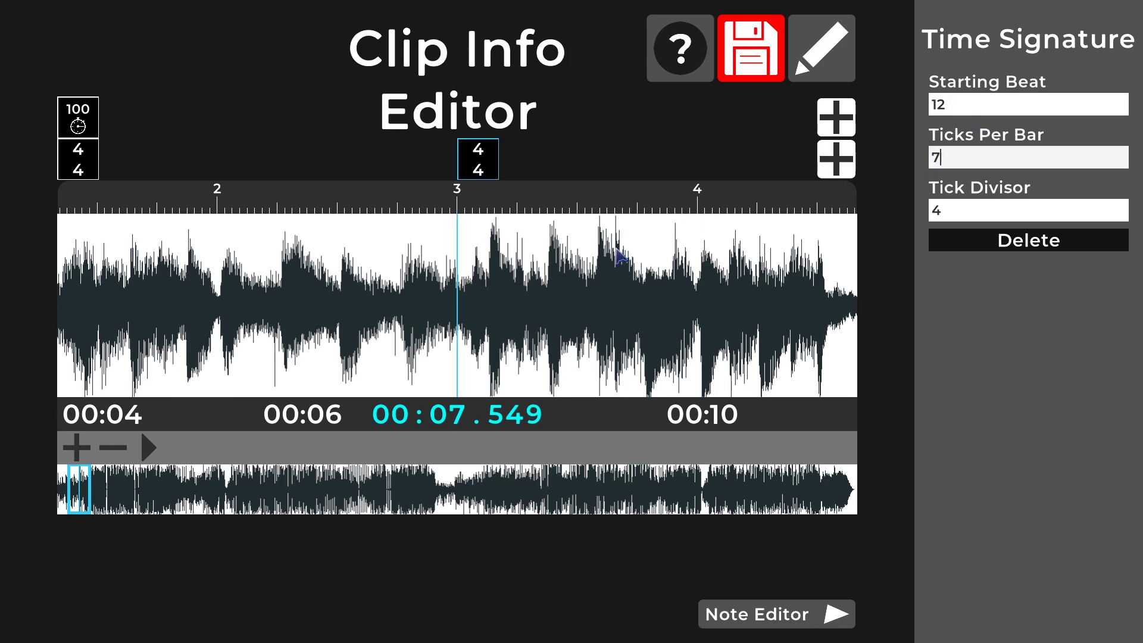
pyautogui.press('Return')
# Add a time signature marker with 4 ticks per bar at bar 4, at about 11.75 seconds, and play on from it
pyautogui.press('space')
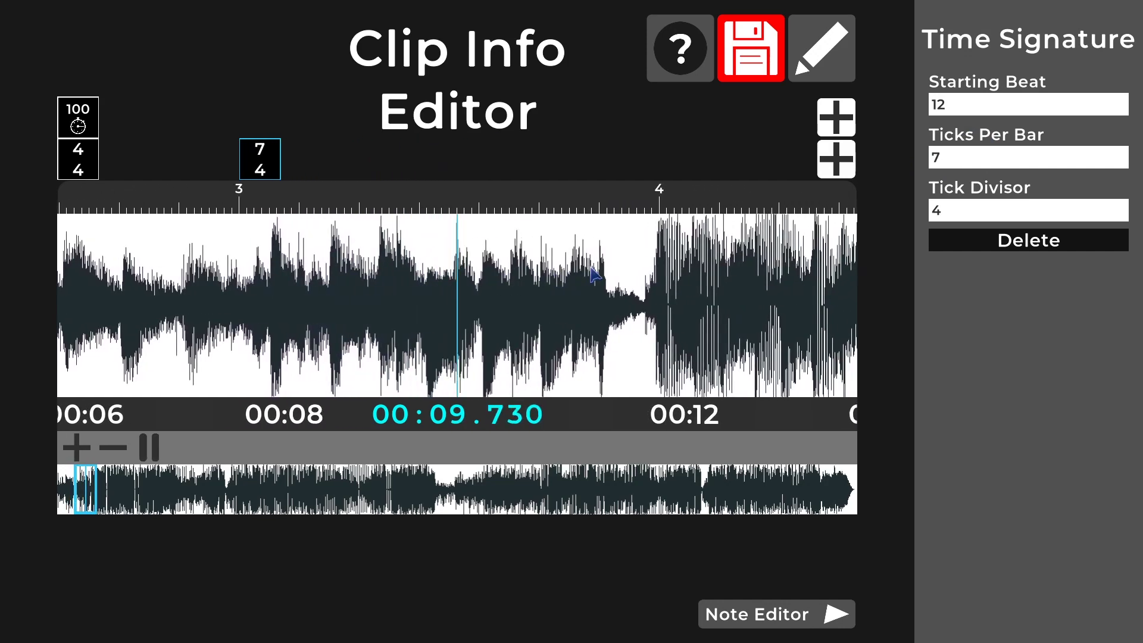
pyautogui.press('space')
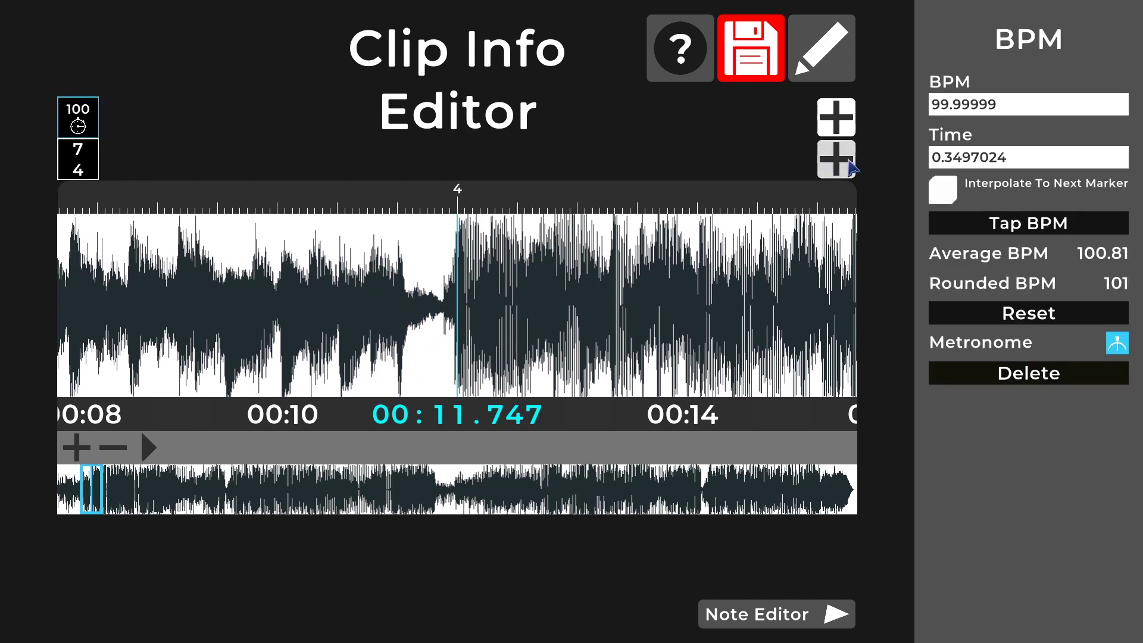
pyautogui.click(836, 159)
pyautogui.click(967, 159)
pyautogui.write('4')
pyautogui.press('Return')
pyautogui.press('space')
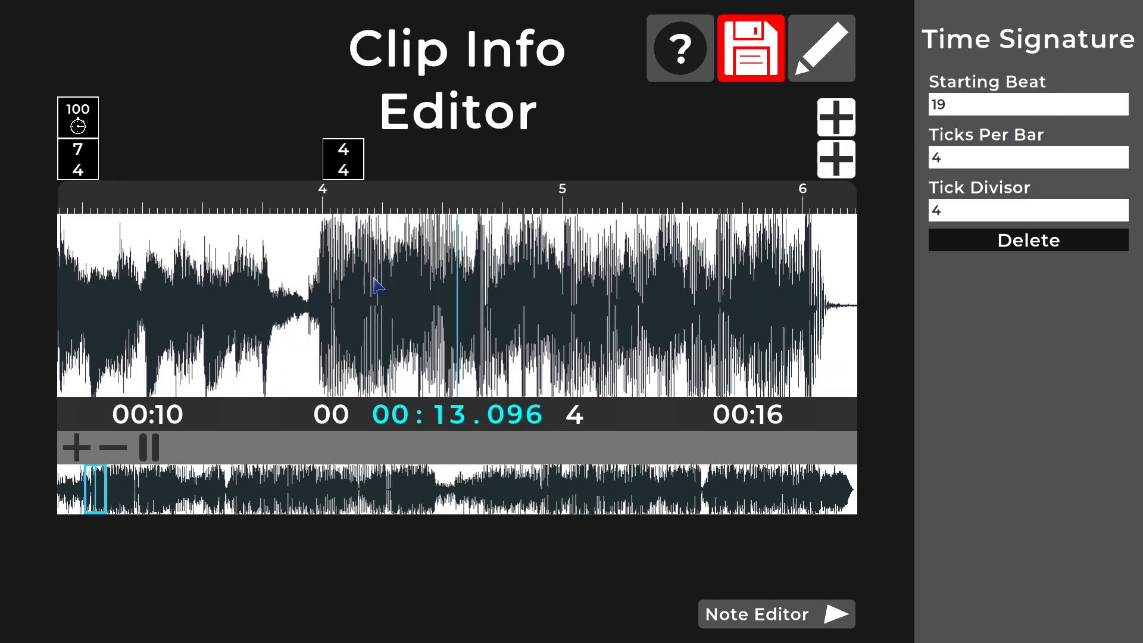
# Add cue points named Introduction at the song's start and Verse at about 22.6 seconds
pyautogui.moveTo(204, 286); pyautogui.dragTo(824, 238)
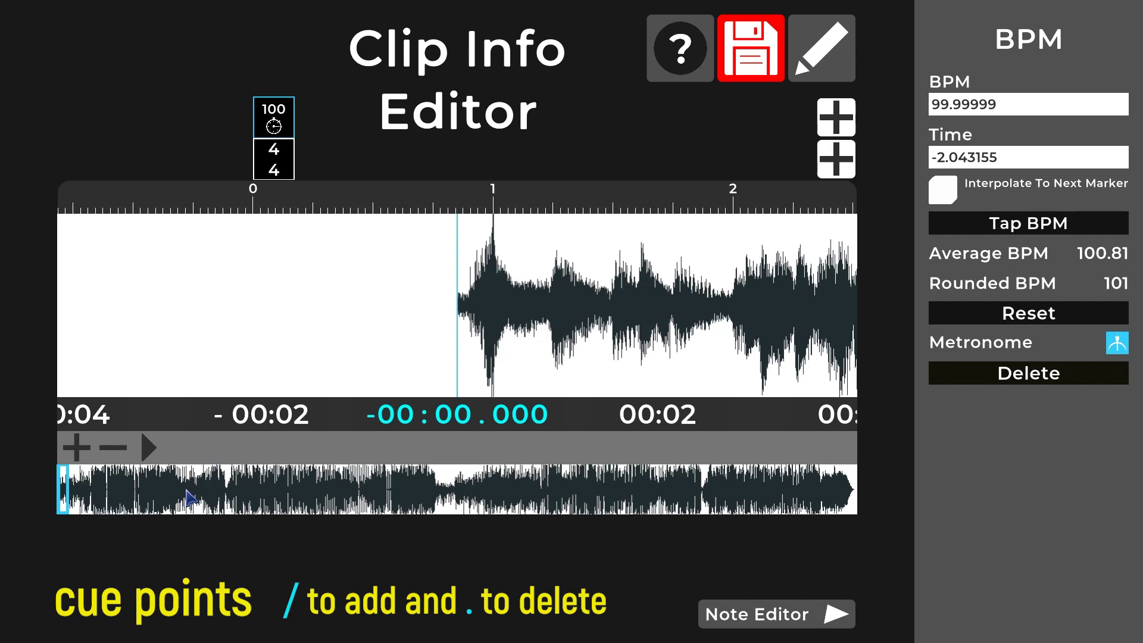
pyautogui.press('/')
pyautogui.write('Introduction')
pyautogui.moveTo(137, 494); pyautogui.dragTo(123, 494)
pyautogui.press('/')
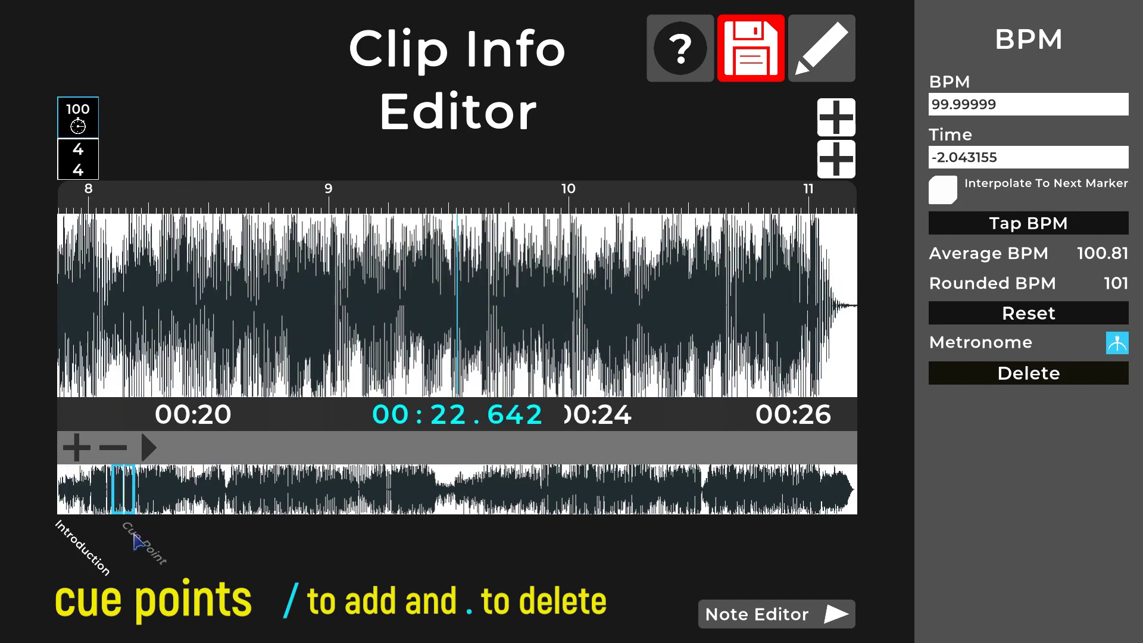
pyautogui.write('Verse 1')
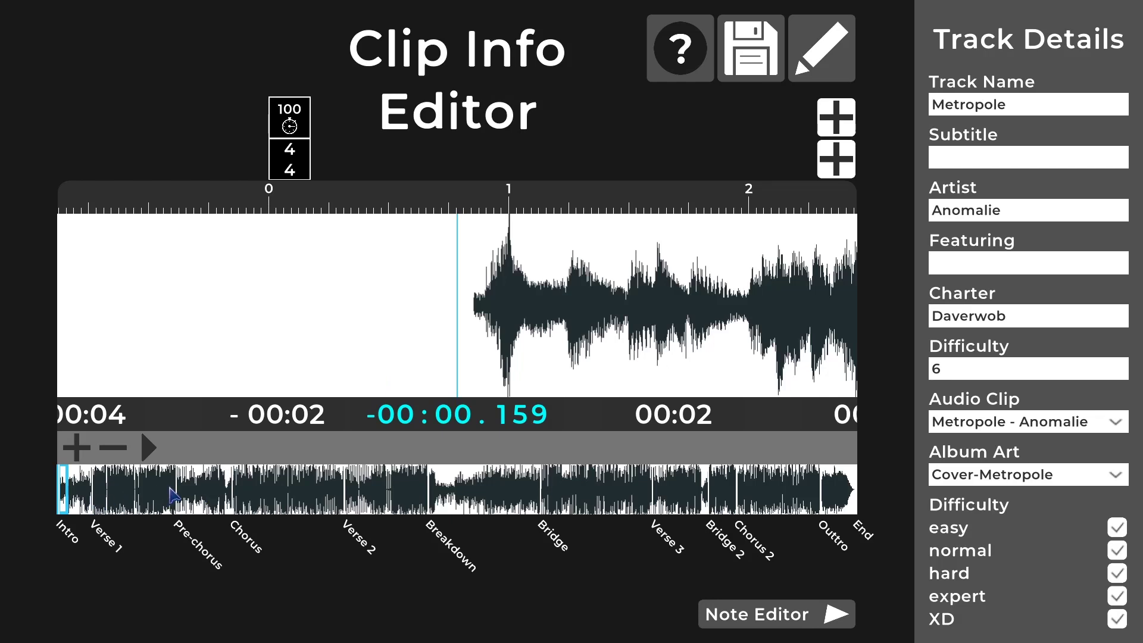
# Check the song's cue points along the waveform and play the section starting at Verse 2
pyautogui.hotkey('ctrl', 'Right')
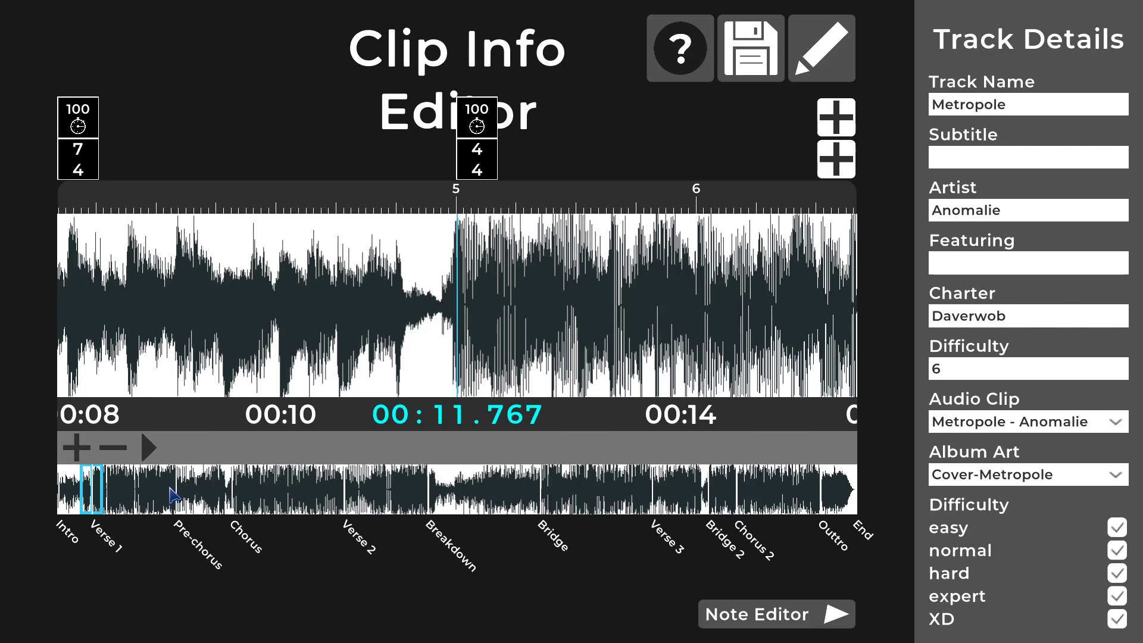
pyautogui.scroll(-20, 172, 493)
pyautogui.scroll(20, 173, 494)
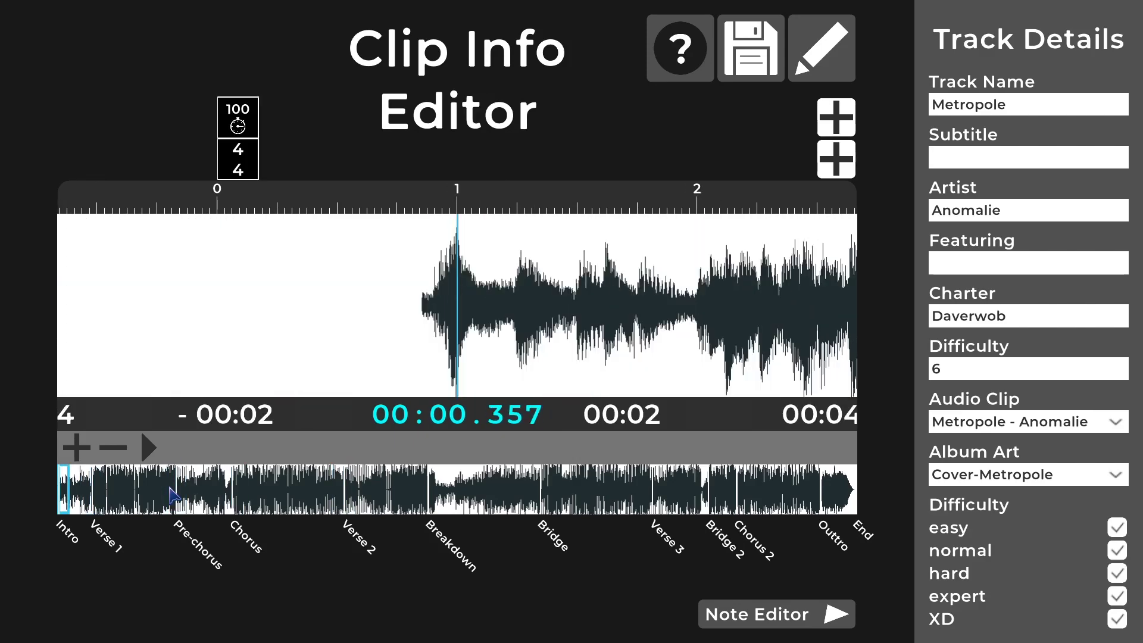
pyautogui.scroll(-20, 158, 538)
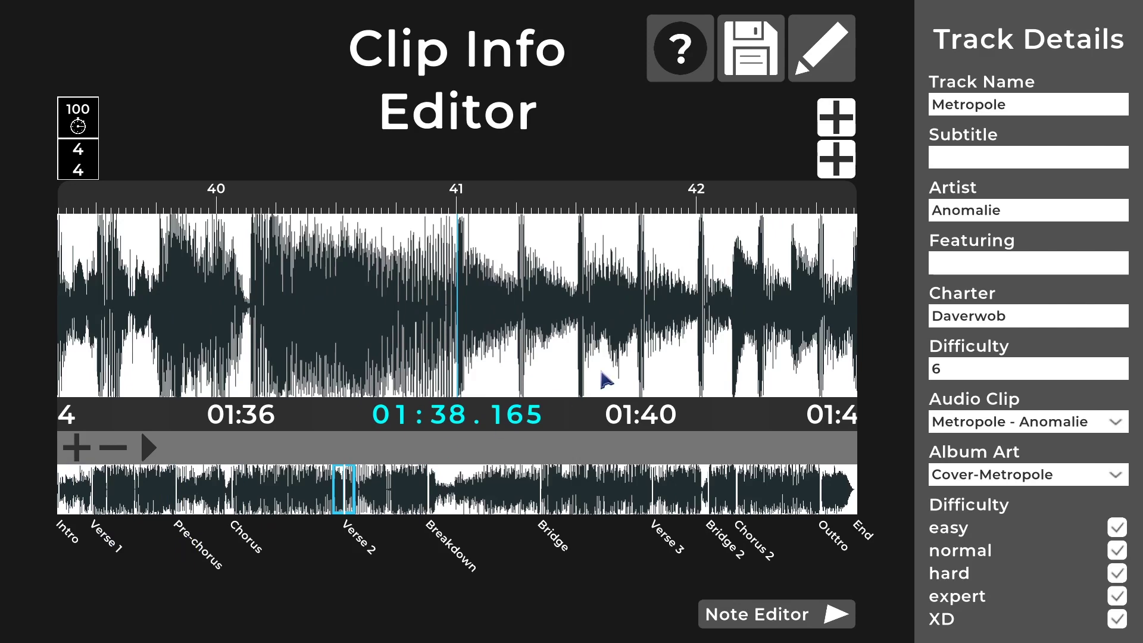
pyautogui.scroll(-5, 605, 382)
pyautogui.scroll(-4, 681, 381)
pyautogui.scroll(11, 681, 380)
pyautogui.press('space')
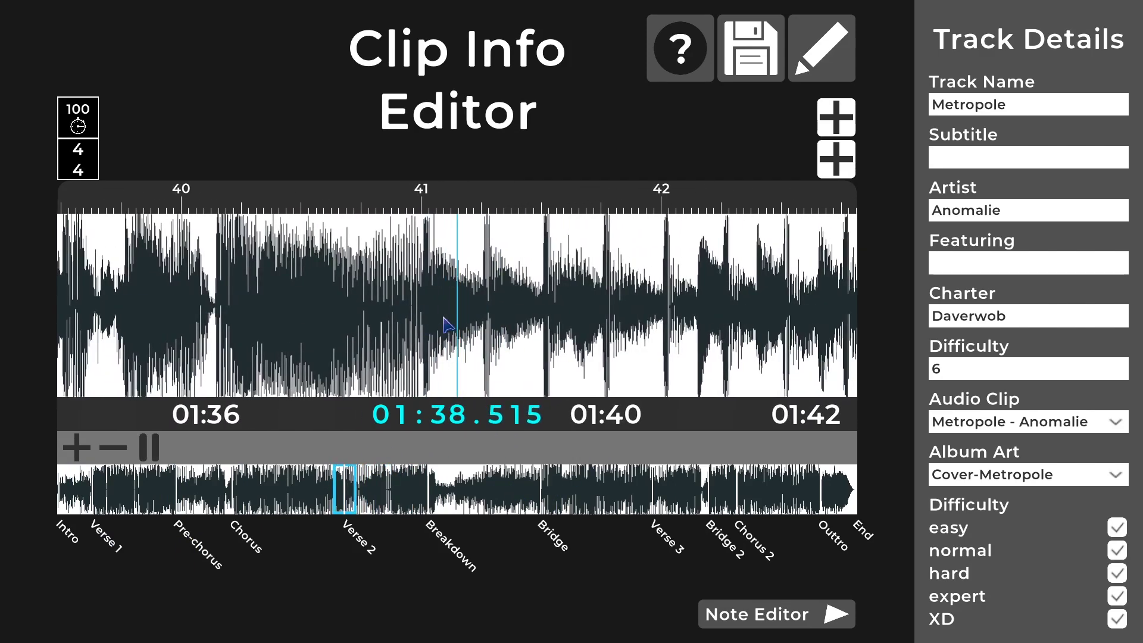
pyautogui.scroll(-5, 601, 316)
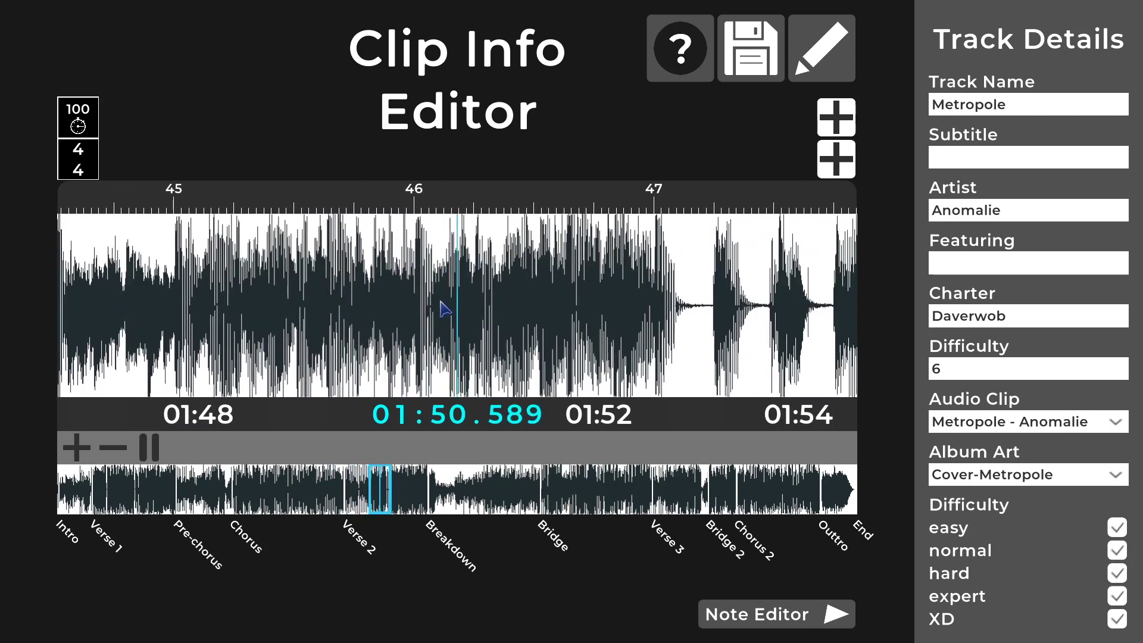
pyautogui.press('space')
# Open the note editor for the XD chart and jump between its cue points to check the song sections
pyautogui.click(753, 624)
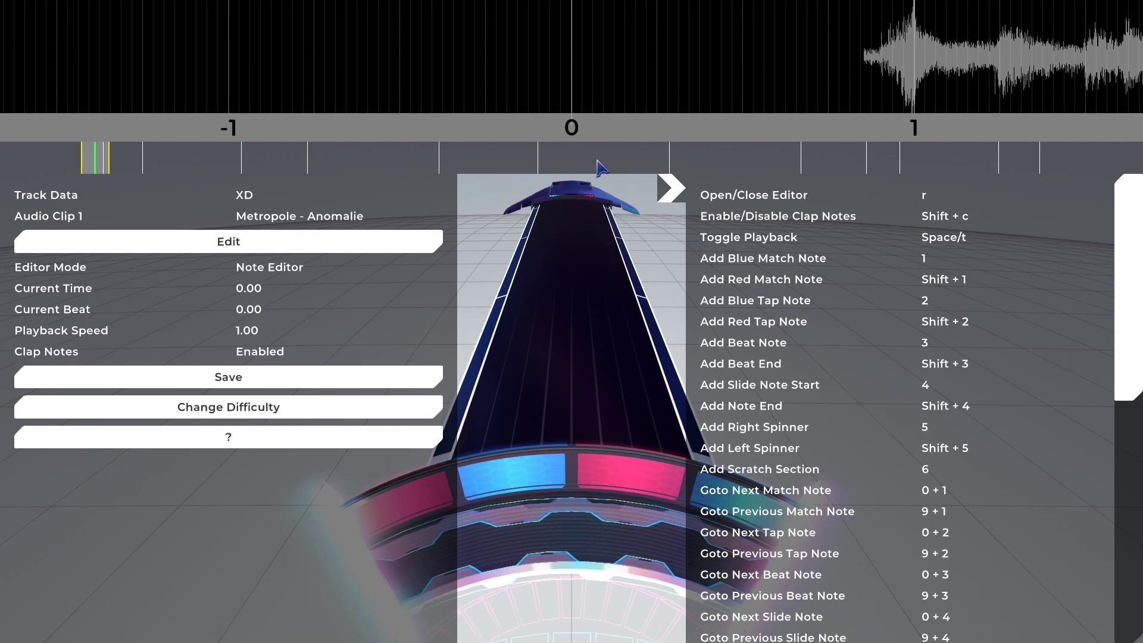
pyautogui.click(539, 157)
pyautogui.click(670, 161)
pyautogui.click(440, 156)
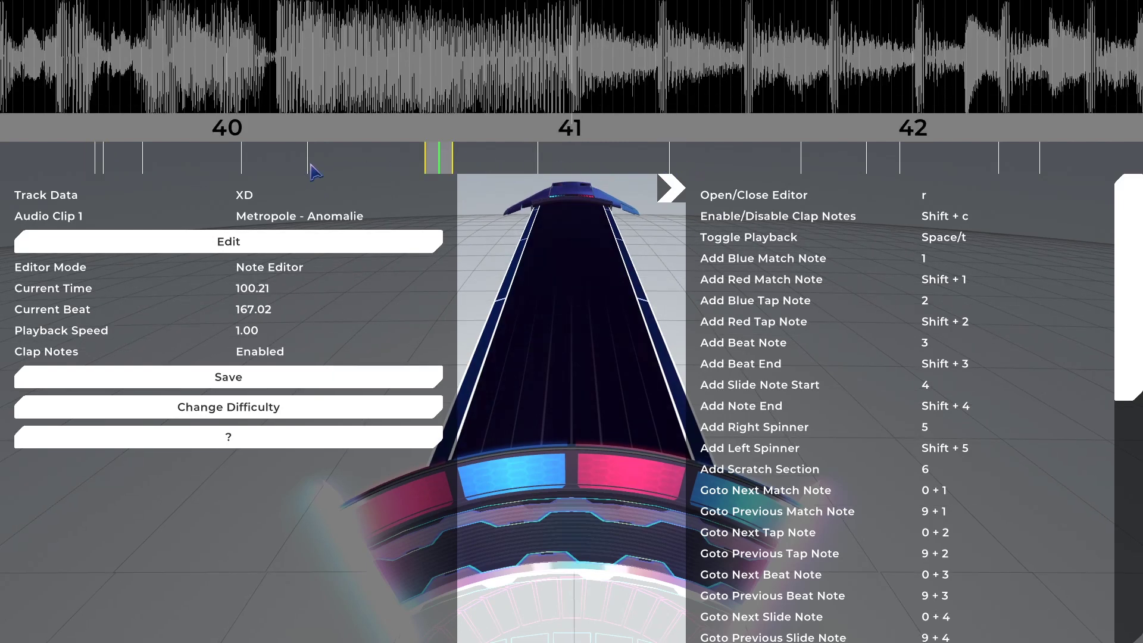
pyautogui.scroll(12, 265, 172)
pyautogui.scroll(-4, 154, 169)
pyautogui.scroll(4, 154, 168)
pyautogui.scroll(-12, 457, 159)
pyautogui.scroll(8, 457, 160)
pyautogui.scroll(-20, 457, 160)
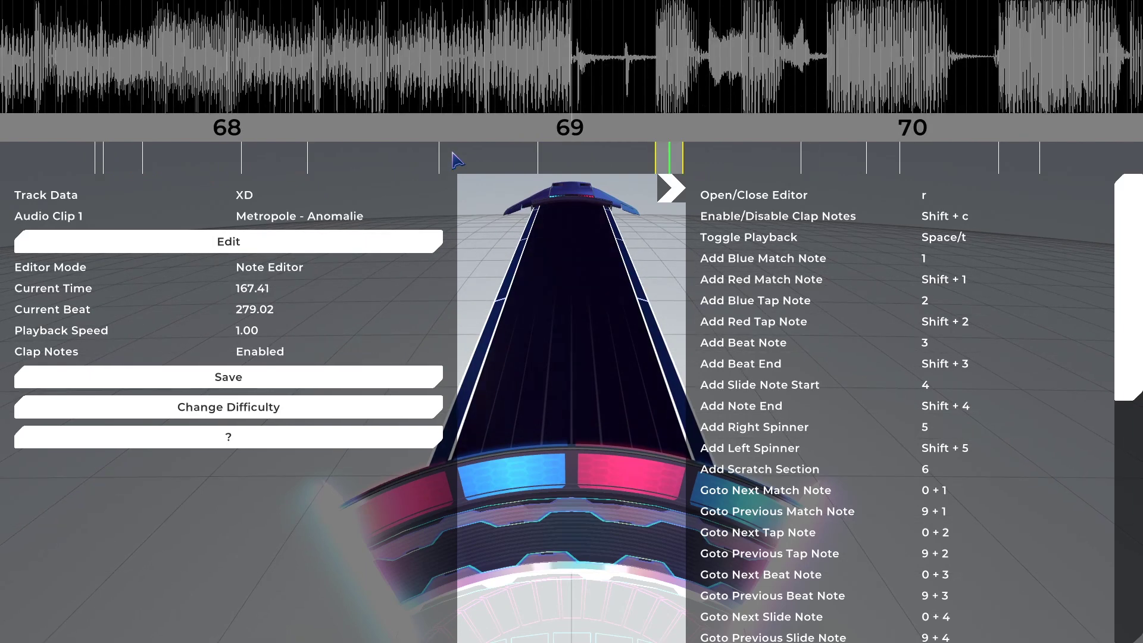
pyautogui.scroll(14, 457, 159)
pyautogui.scroll(8, 316, 169)
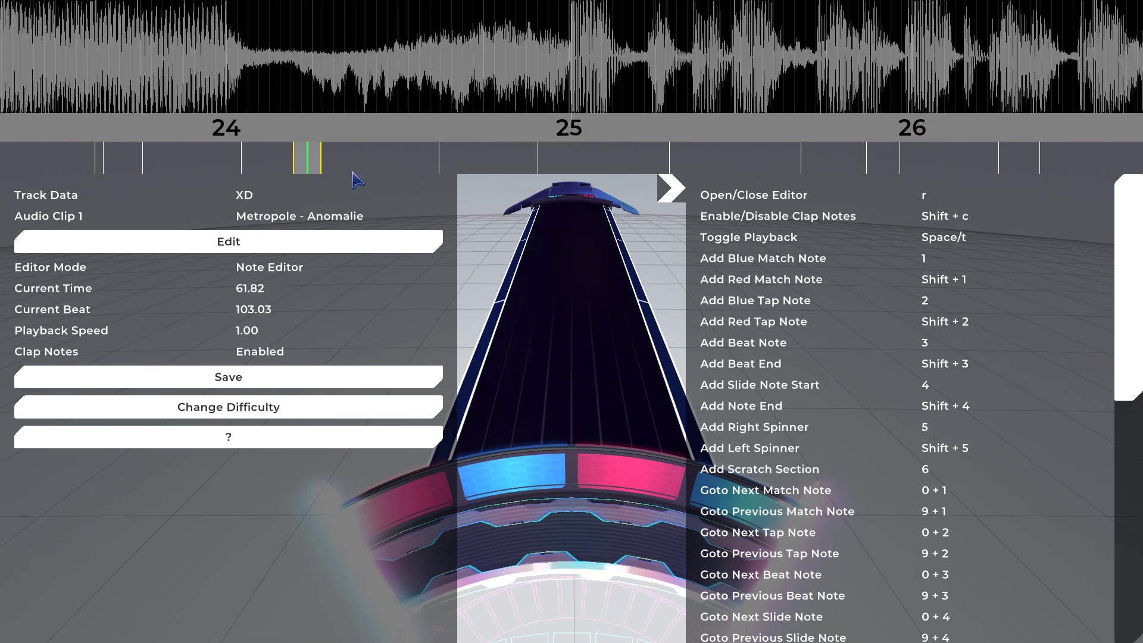
pyautogui.scroll(12, 356, 179)
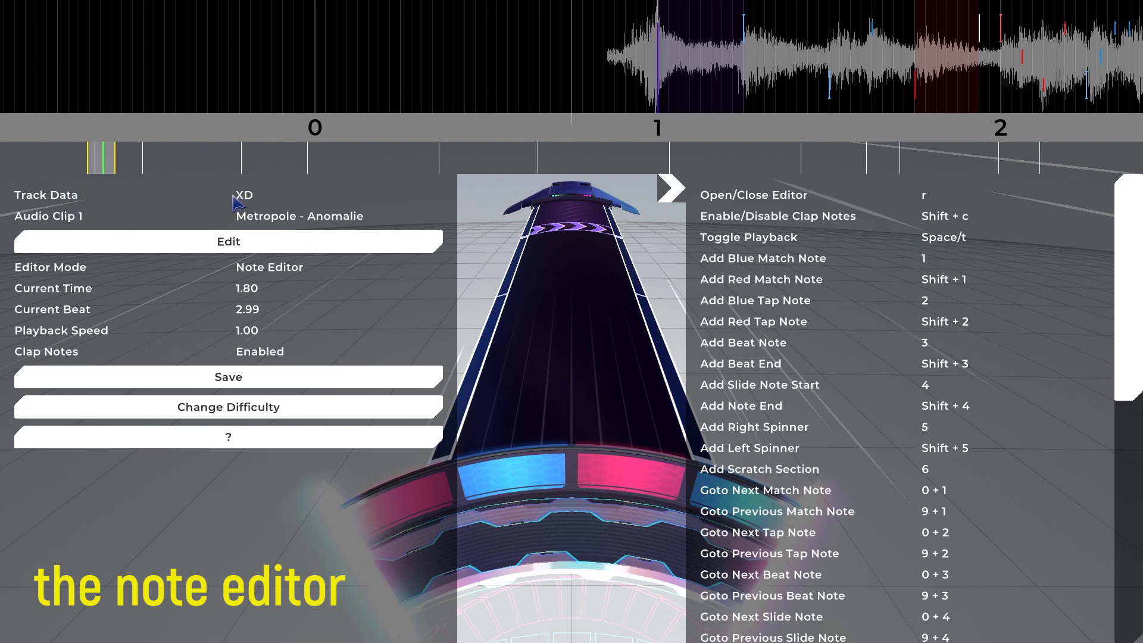
# Cycle the track data through the chart's difficulties and back to XD
pyautogui.click(169, 192)
pyautogui.click(168, 192)
pyautogui.click(168, 193)
pyautogui.click(231, 410)
pyautogui.click(231, 409)
pyautogui.click(231, 410)
pyautogui.click(231, 409)
pyautogui.click(231, 410)
pyautogui.click(231, 410)
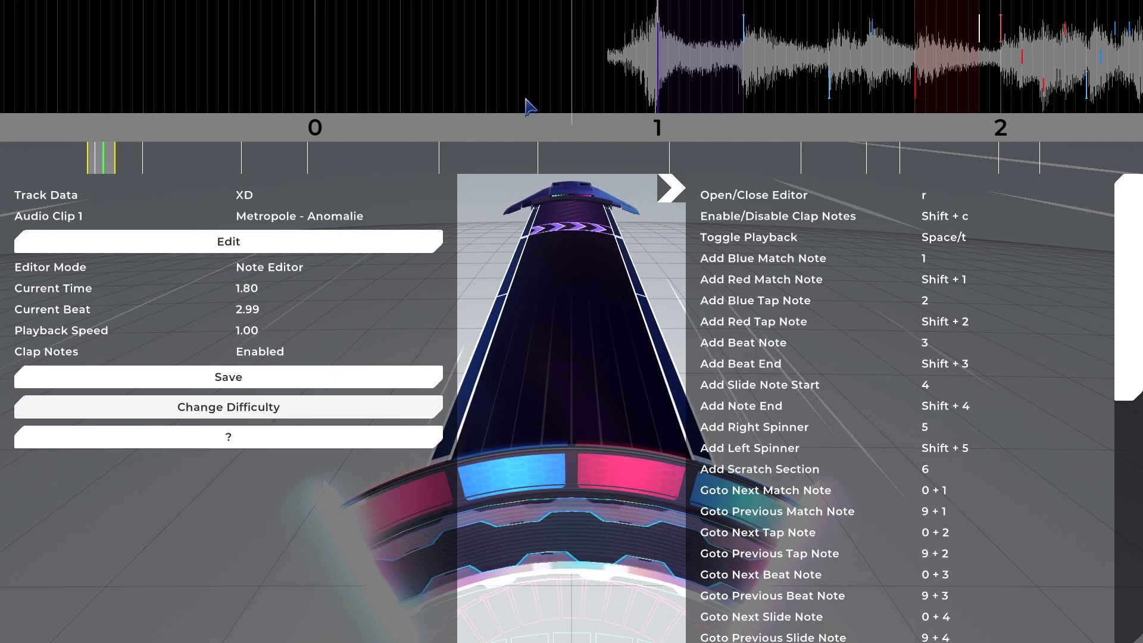
# Preview the chart's opening at playback speeds 2.00 and 0.50, and restore the speed to 1.00
pyautogui.press('=')
pyautogui.press('space')
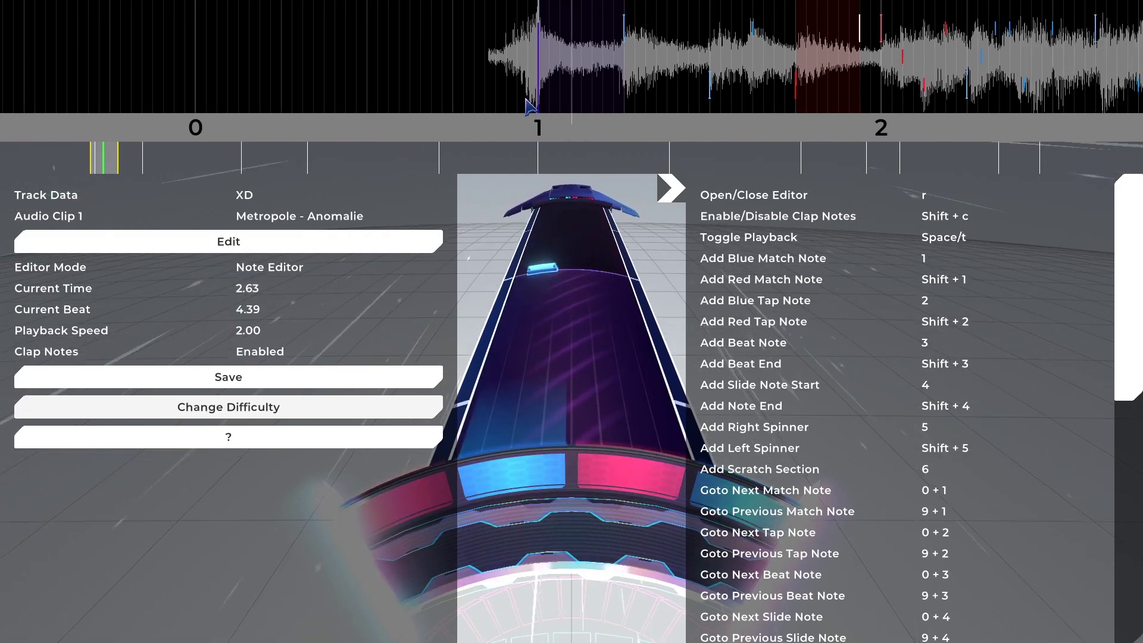
pyautogui.press('space')
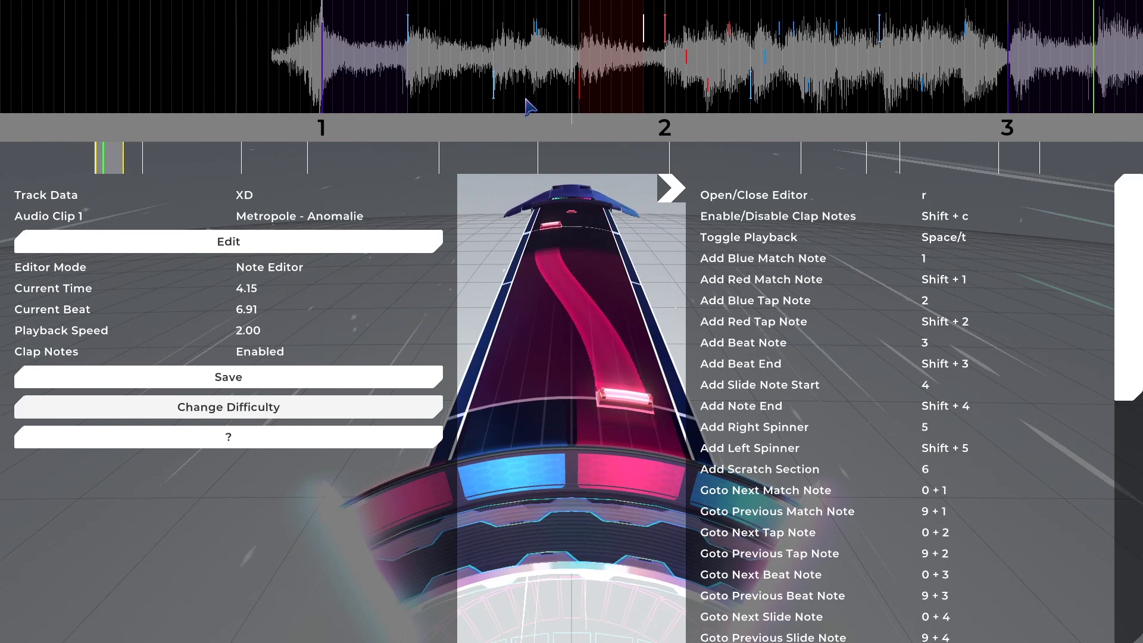
pyautogui.press('Down')
pyautogui.press('Down')
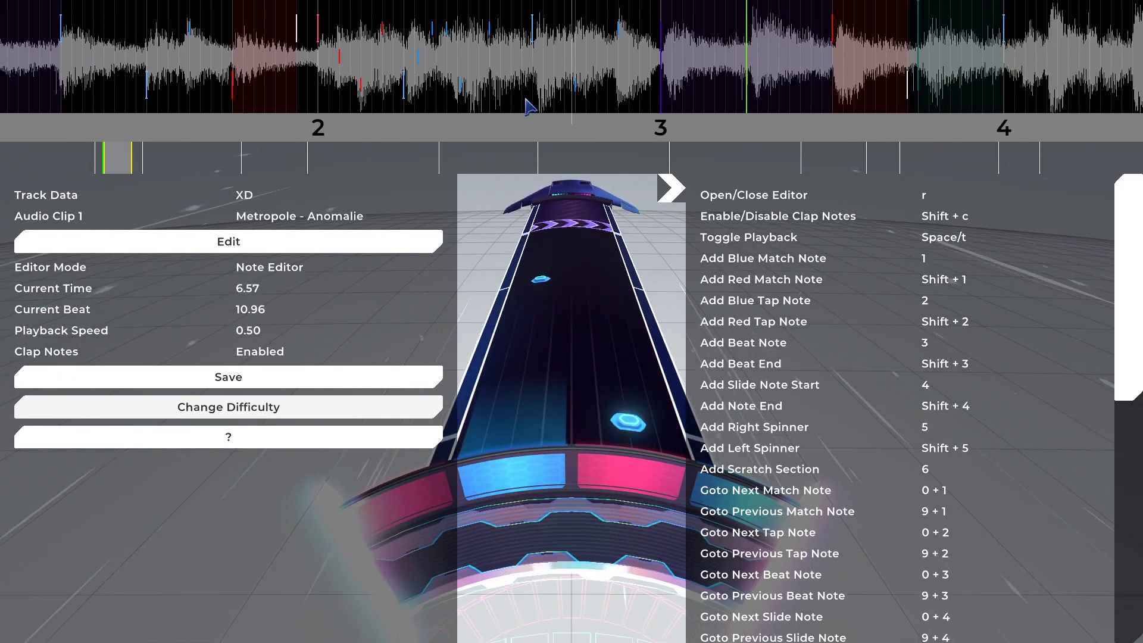
pyautogui.press('Up')
pyautogui.moveTo(287, 51); pyautogui.dragTo(651, 64)
pyautogui.scroll(1, 654, 67)
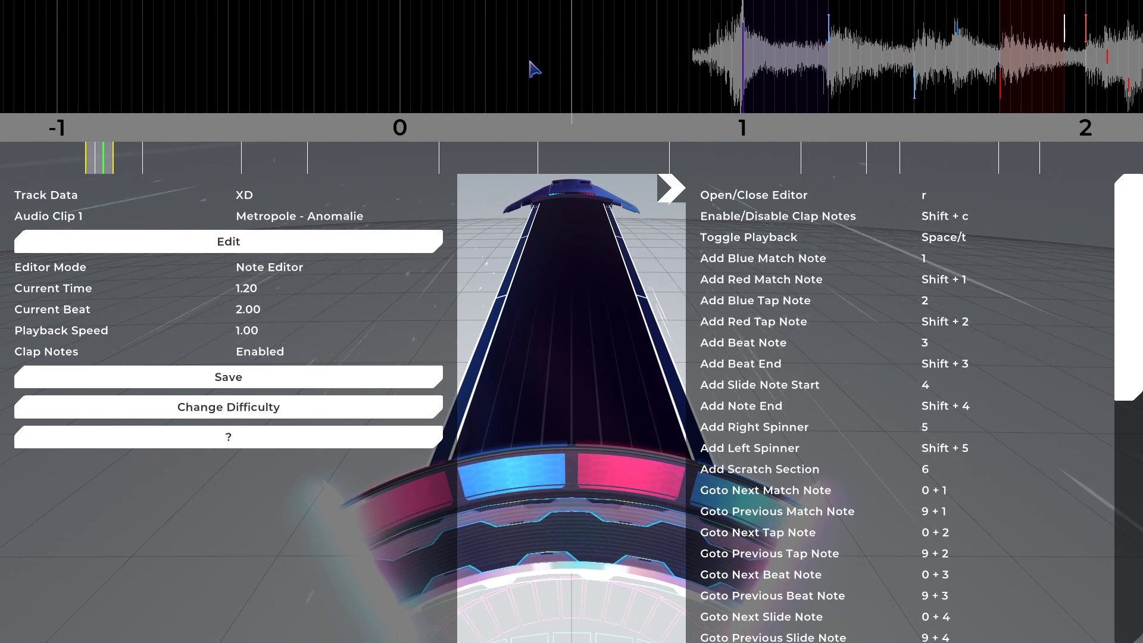
# Compare the chart's opening with clap notes enabled and disabled during playback, leaving them enabled
pyautogui.hotkey('shift', 'c')
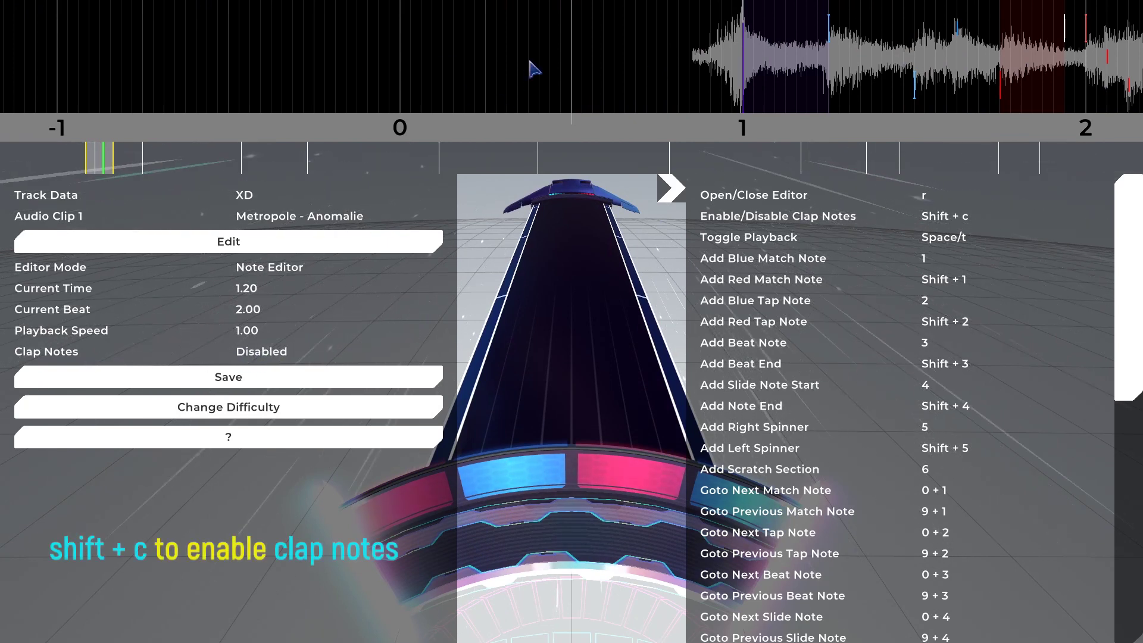
pyautogui.hotkey('shift', 'c')
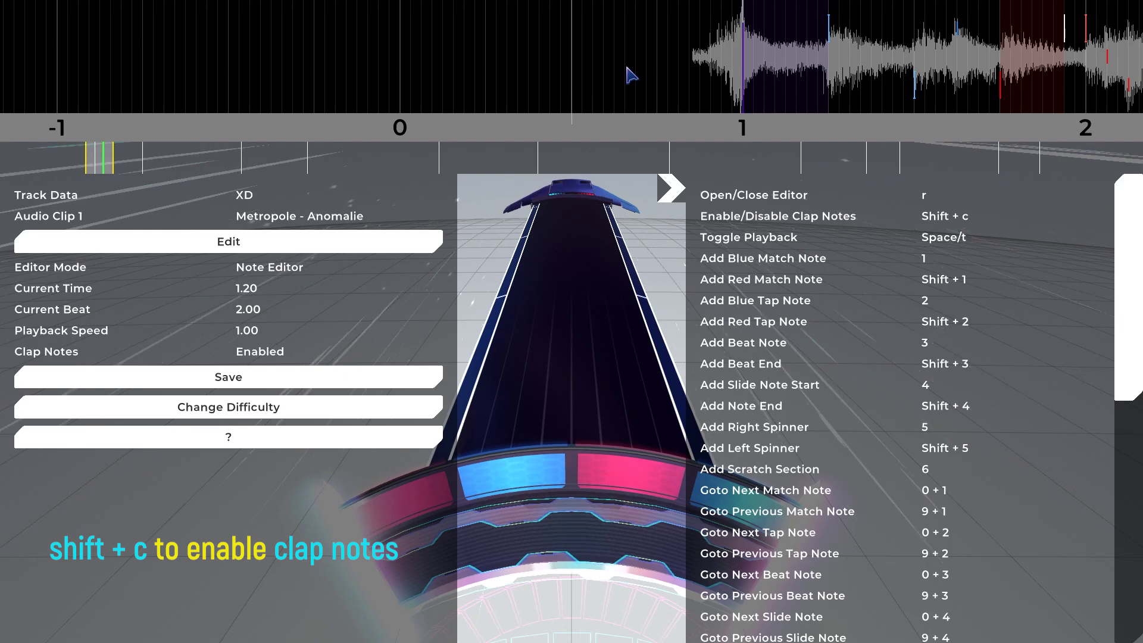
pyautogui.moveTo(626, 69); pyautogui.dragTo(538, 67)
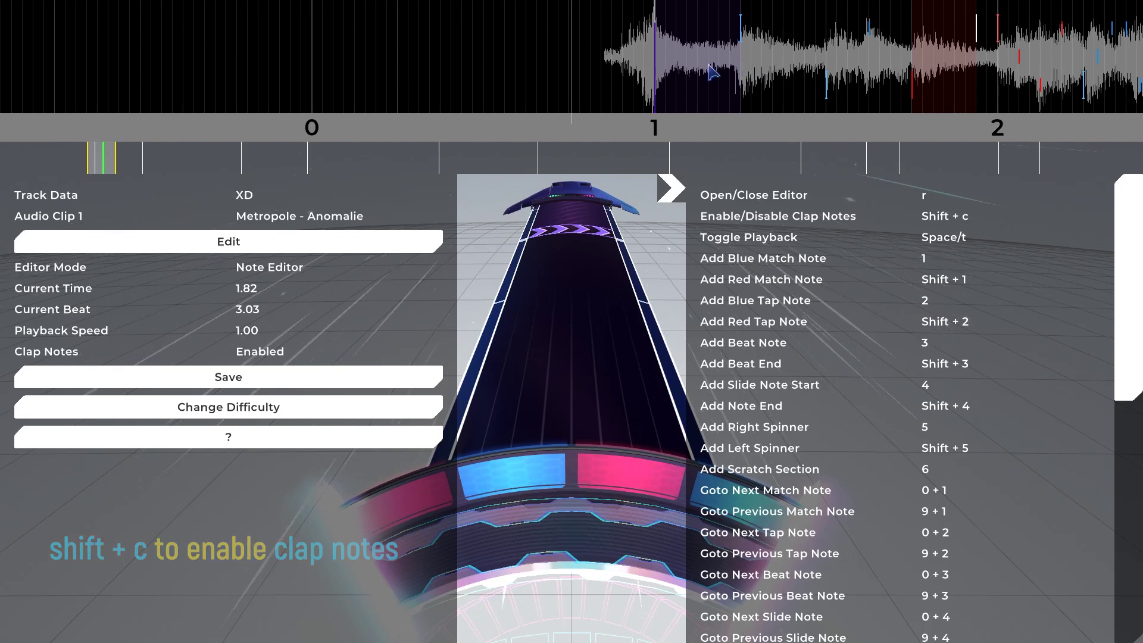
pyautogui.press('space')
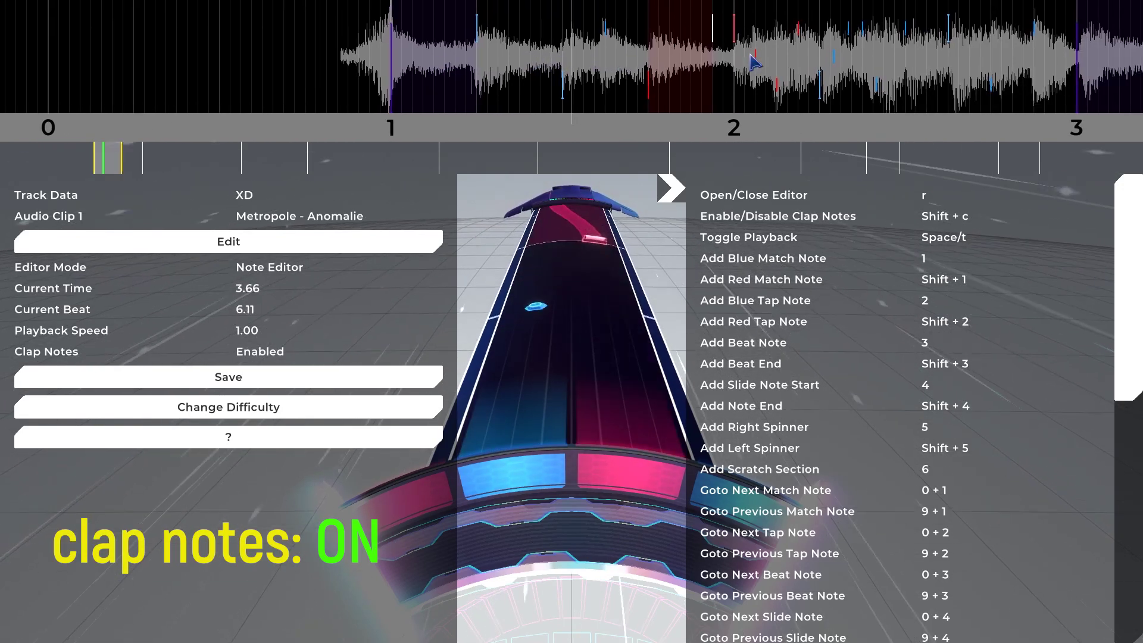
pyautogui.hotkey('shift', 'c')
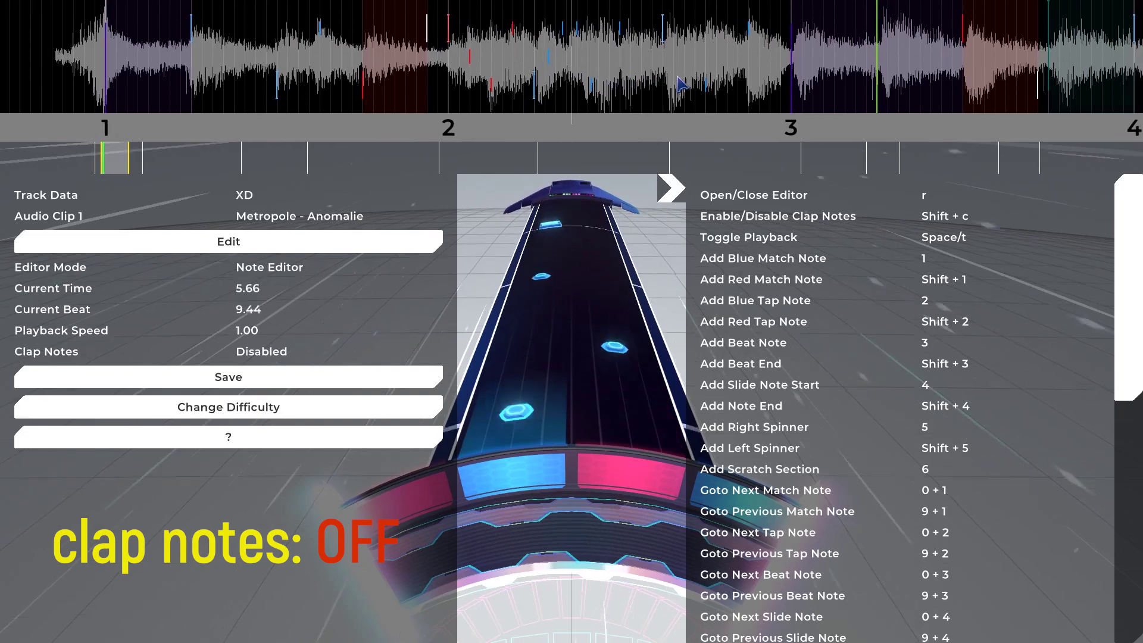
pyautogui.hotkey('shift', 'c')
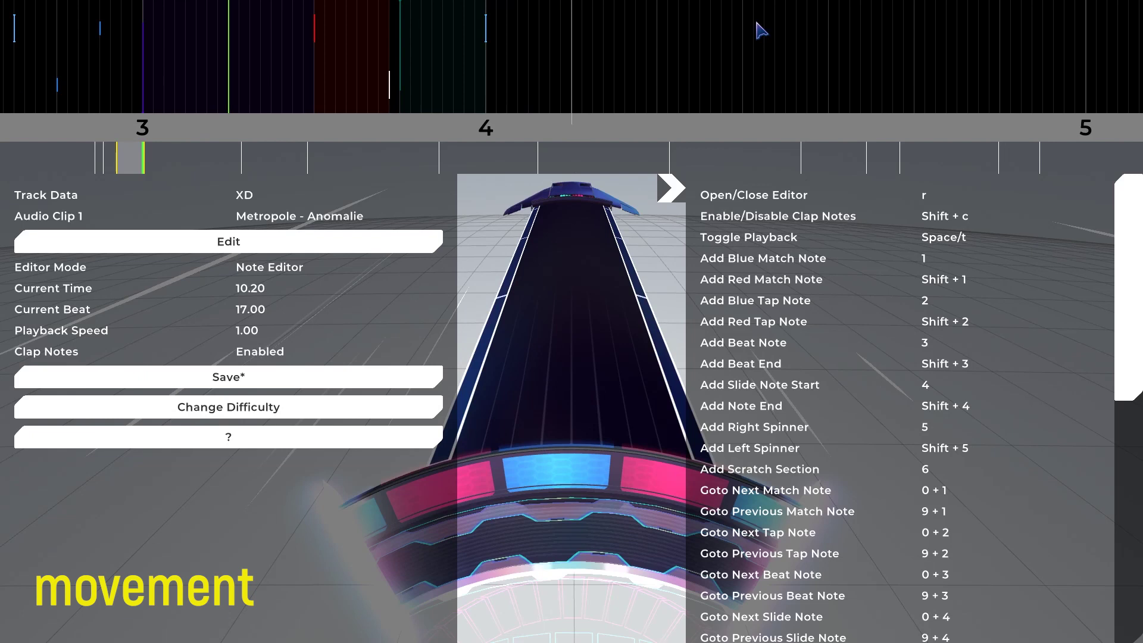
# Step back and forth along the note timeline around bars 3 to 5 to examine movement by beat divisions
pyautogui.scroll(-1, 761, 30)
pyautogui.scroll(1, 761, 30)
pyautogui.scroll(-2, 760, 30)
pyautogui.scroll(2, 571, 56)
pyautogui.scroll(-2, 572, 56)
pyautogui.scroll(3, 571, 57)
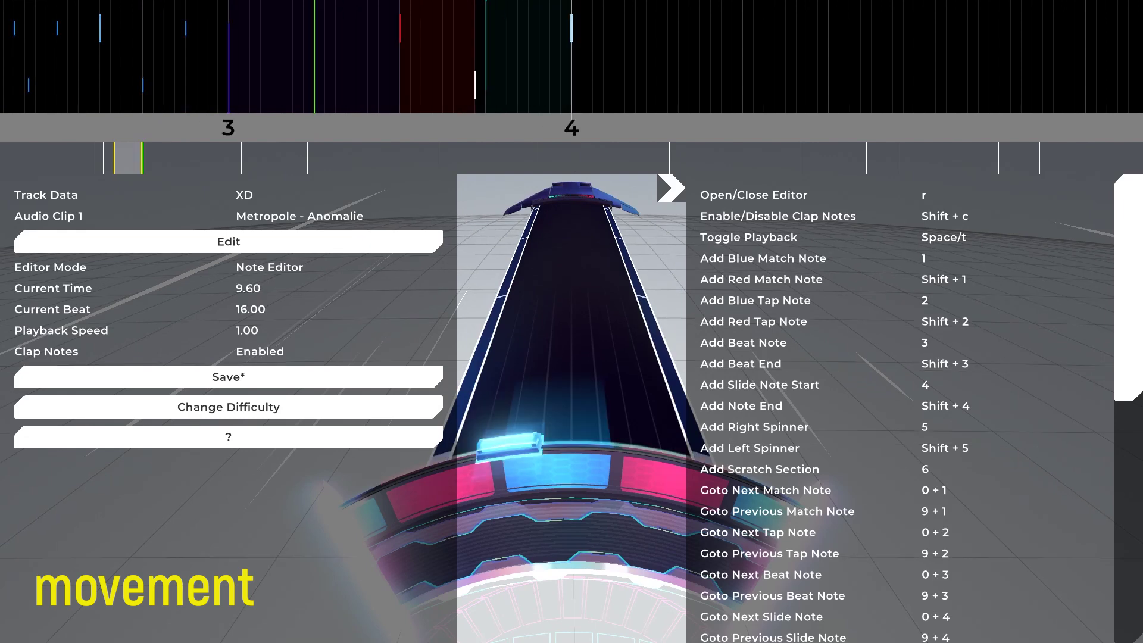
pyautogui.scroll(-4, 571, 56)
pyautogui.scroll(1, 571, 56)
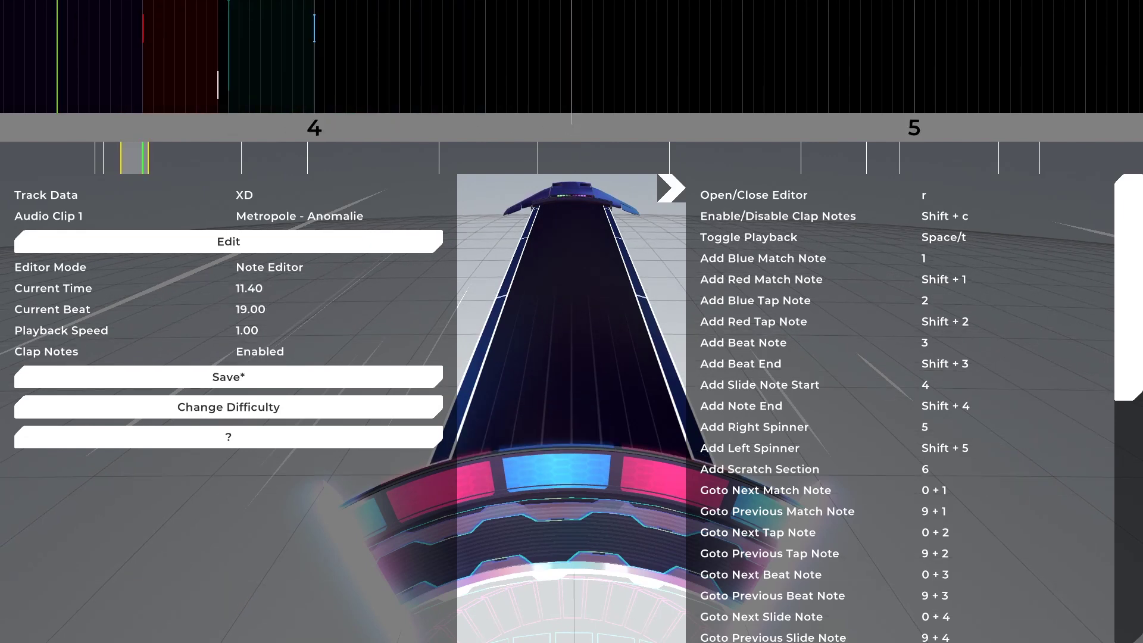
pyautogui.scroll(3, 571, 56)
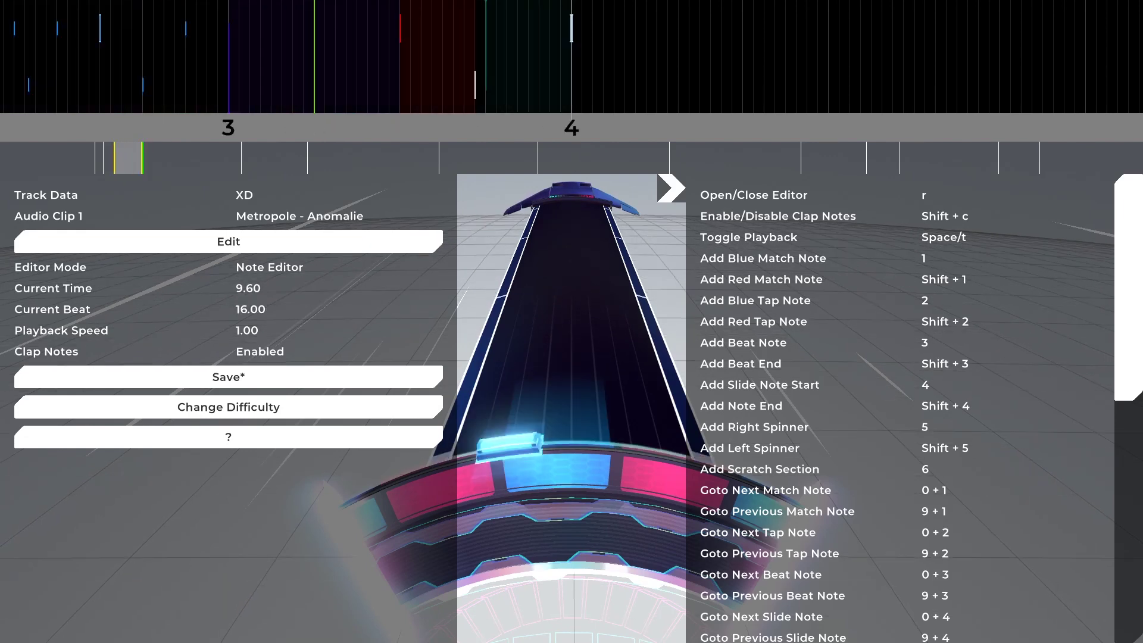
pyautogui.scroll(3, 571, 57)
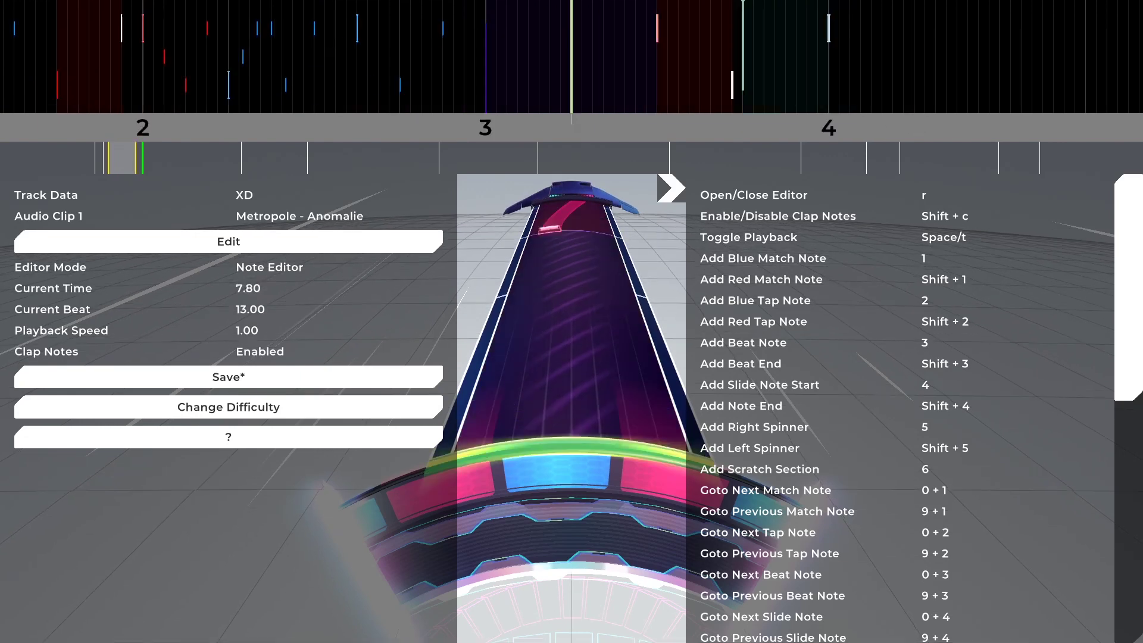
pyautogui.scroll(-2, 571, 57)
pyautogui.scroll(-13, 571, 57)
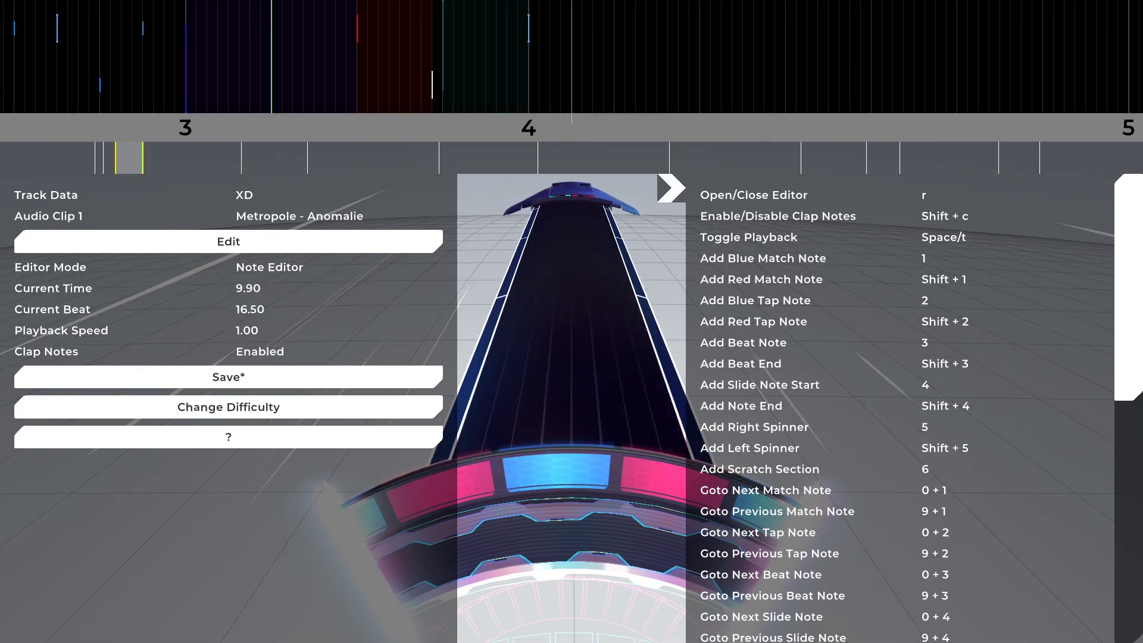
# Navigate back and forth between bars 1 and 4 of the chart to examine moving from note to note
pyautogui.scroll(5, 571, 56)
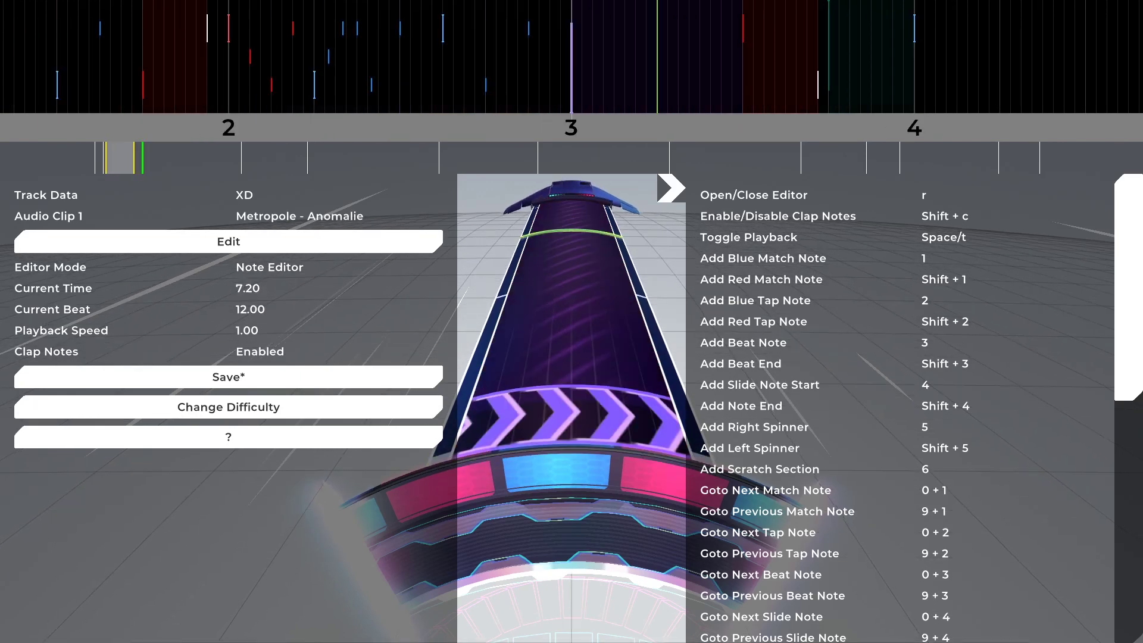
pyautogui.scroll(4, 572, 57)
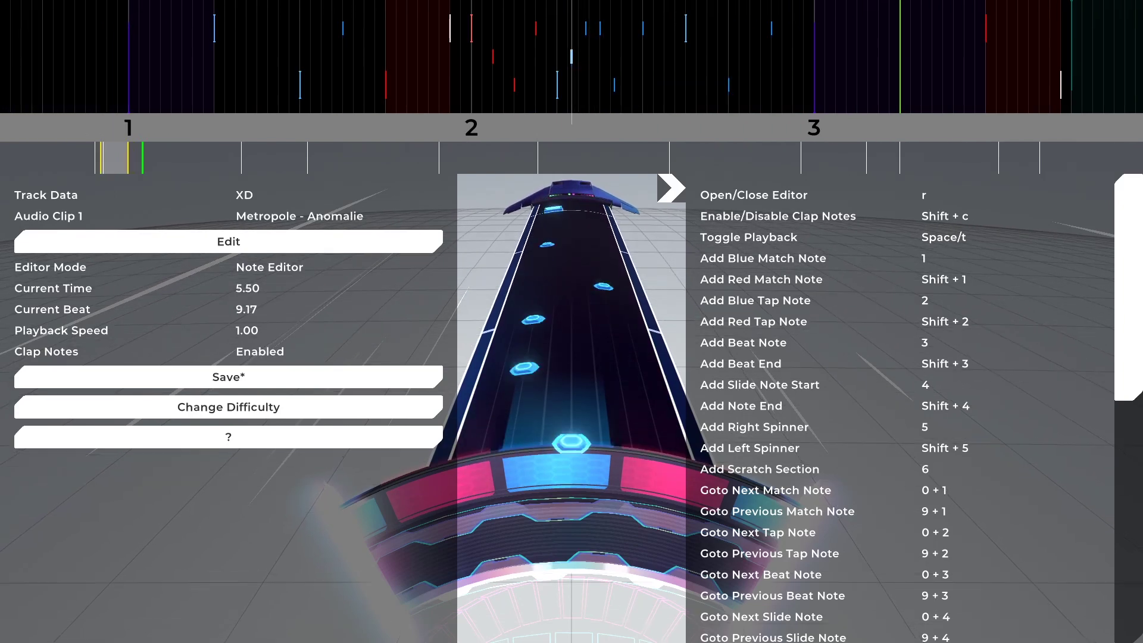
pyautogui.scroll(3, 571, 56)
pyautogui.scroll(-1, 572, 57)
pyautogui.scroll(-1, 571, 57)
pyautogui.scroll(6, 571, 57)
pyautogui.scroll(-1, 571, 57)
pyautogui.scroll(2, 572, 57)
pyautogui.scroll(-2, 571, 57)
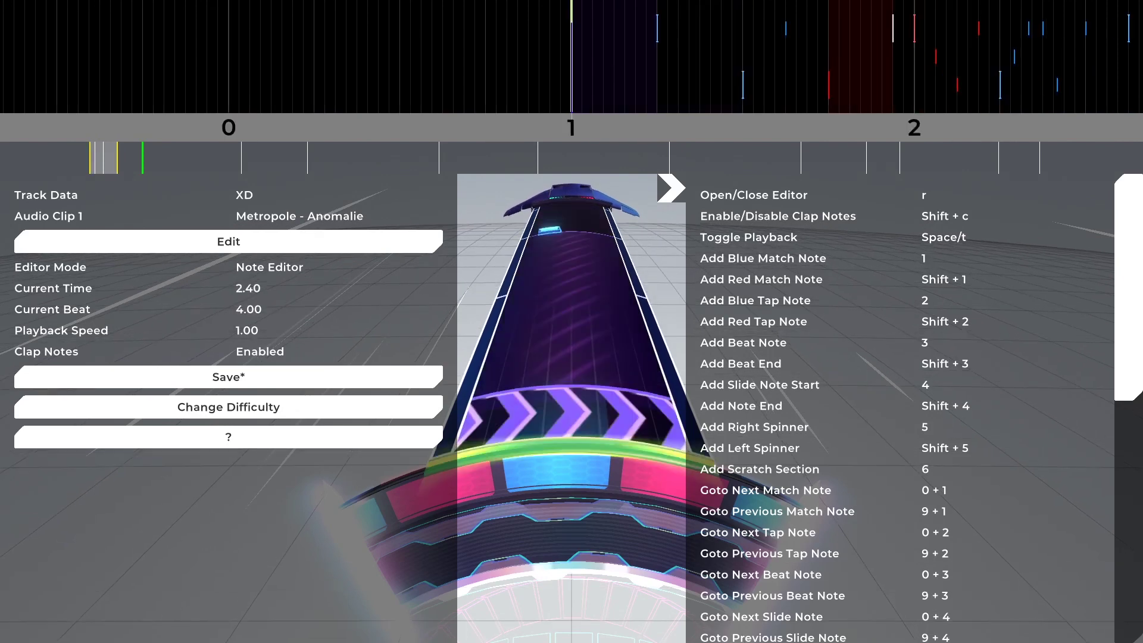
pyautogui.scroll(-12, 571, 56)
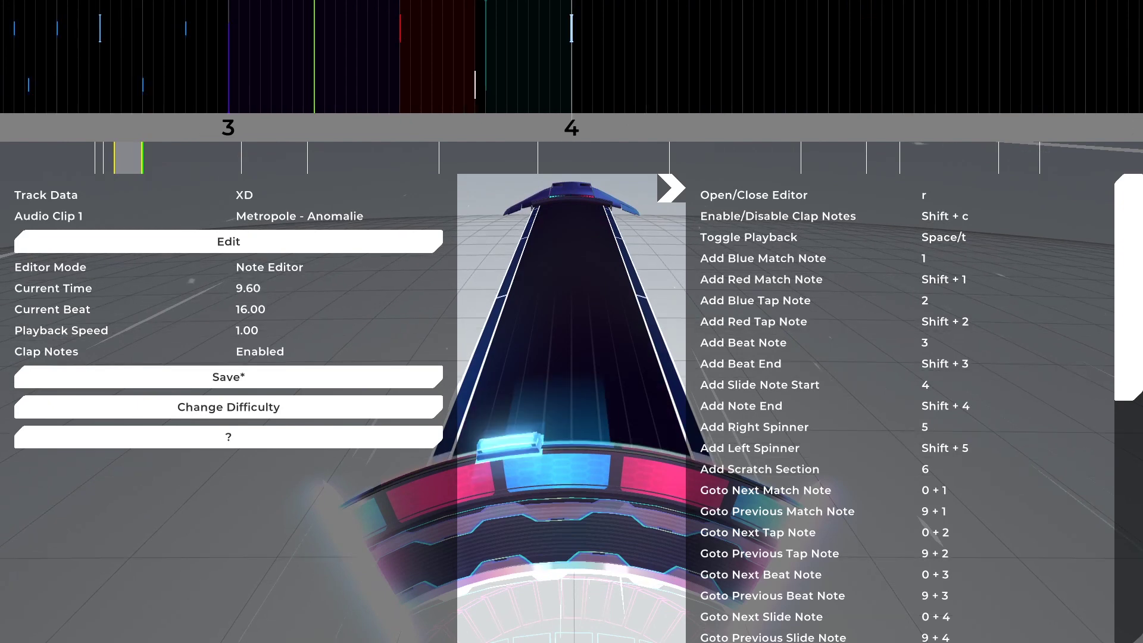
pyautogui.scroll(-1, 571, 56)
pyautogui.scroll(3, 571, 57)
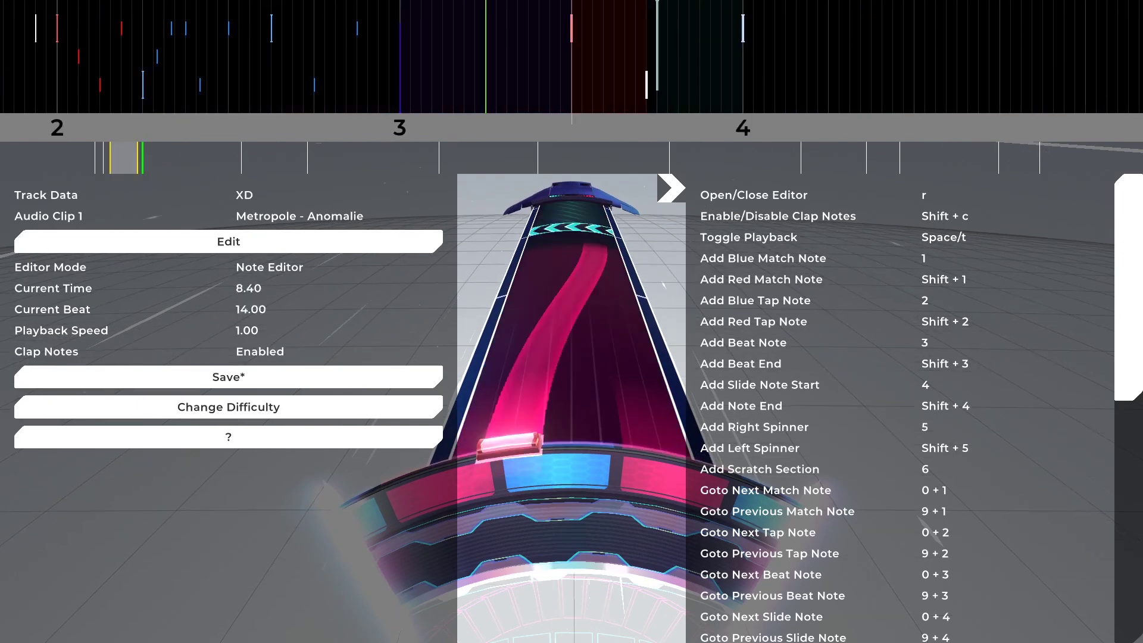
# Try shifting the red slide note at beat 14.00 and the notes after it along the timeline and back
pyautogui.press('Right')
pyautogui.press('Right')
pyautogui.press('Left')
pyautogui.press('Left')
pyautogui.scroll(-1, 572, 56)
pyautogui.hotkey('alt', 'Left')
pyautogui.hotkey('alt', 'Right')
pyautogui.hotkey('alt', 'Left')
pyautogui.hotkey('alt', 'Right')
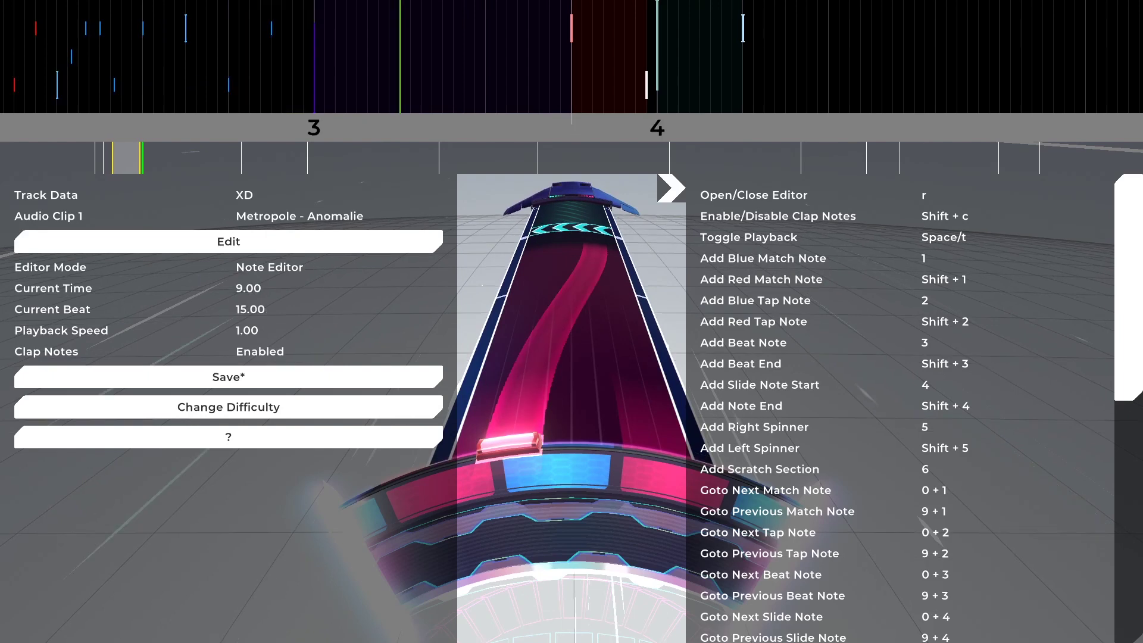
pyautogui.scroll(1, 571, 56)
pyautogui.scroll(-1, 571, 57)
pyautogui.scroll(1, 571, 56)
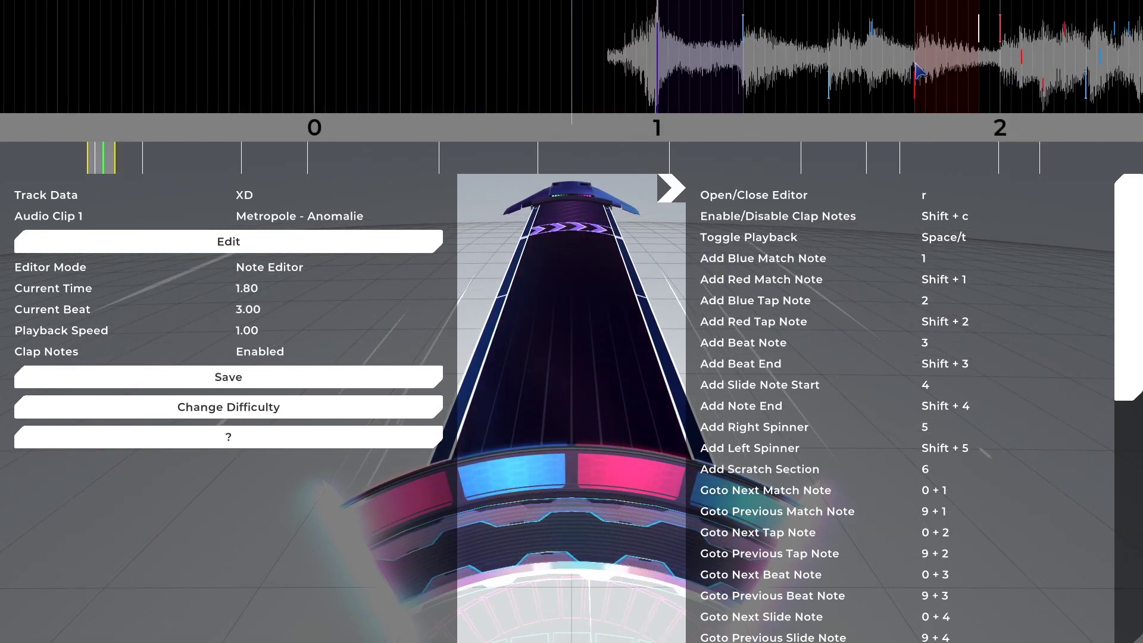
pyautogui.scroll(-5, 919, 71)
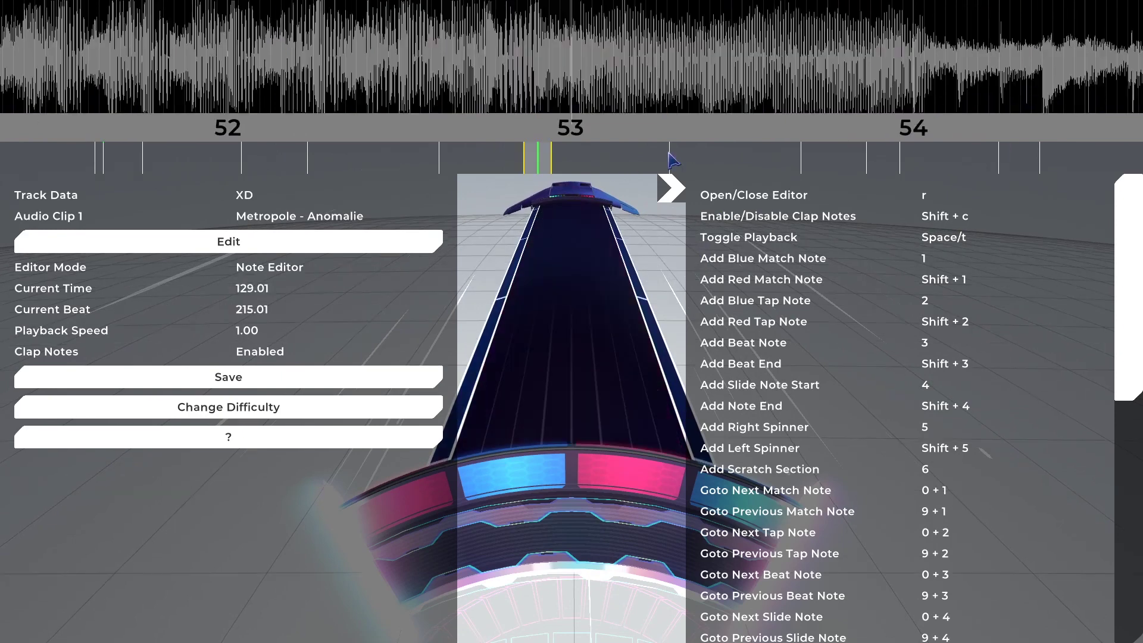
# Move around the song's opening bars with the waveform displayed, returning to just before bar 1
pyautogui.click(668, 153)
pyautogui.click(439, 163)
pyautogui.click(307, 166)
pyautogui.click(241, 167)
pyautogui.click(142, 165)
pyautogui.click(103, 161)
pyautogui.scroll(-6, 322, 74)
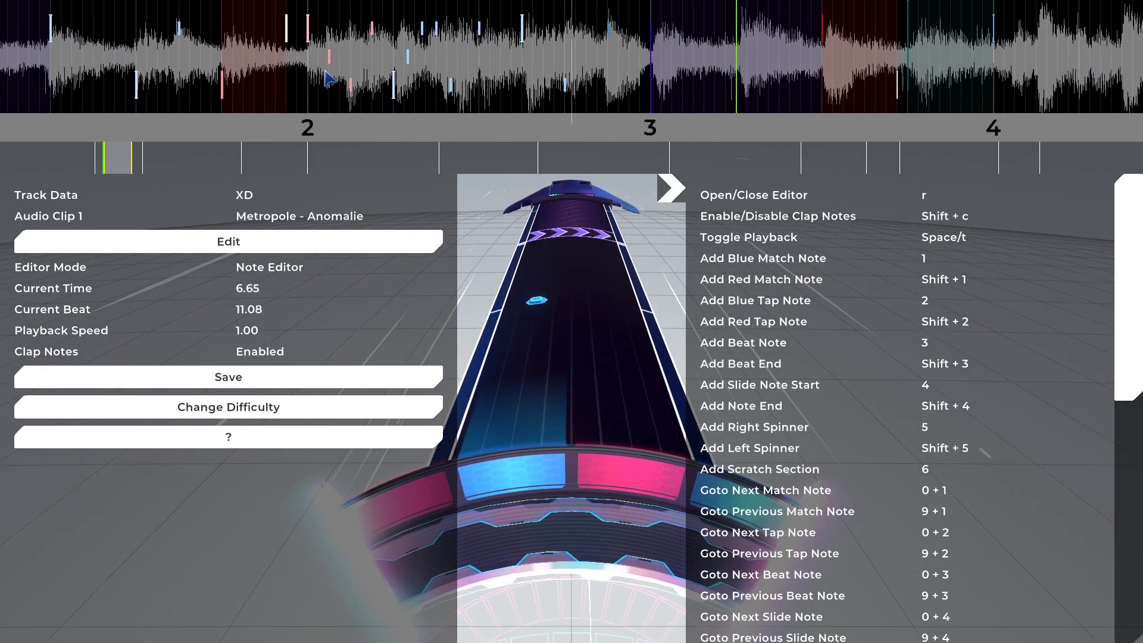
pyautogui.scroll(6, 908, 75)
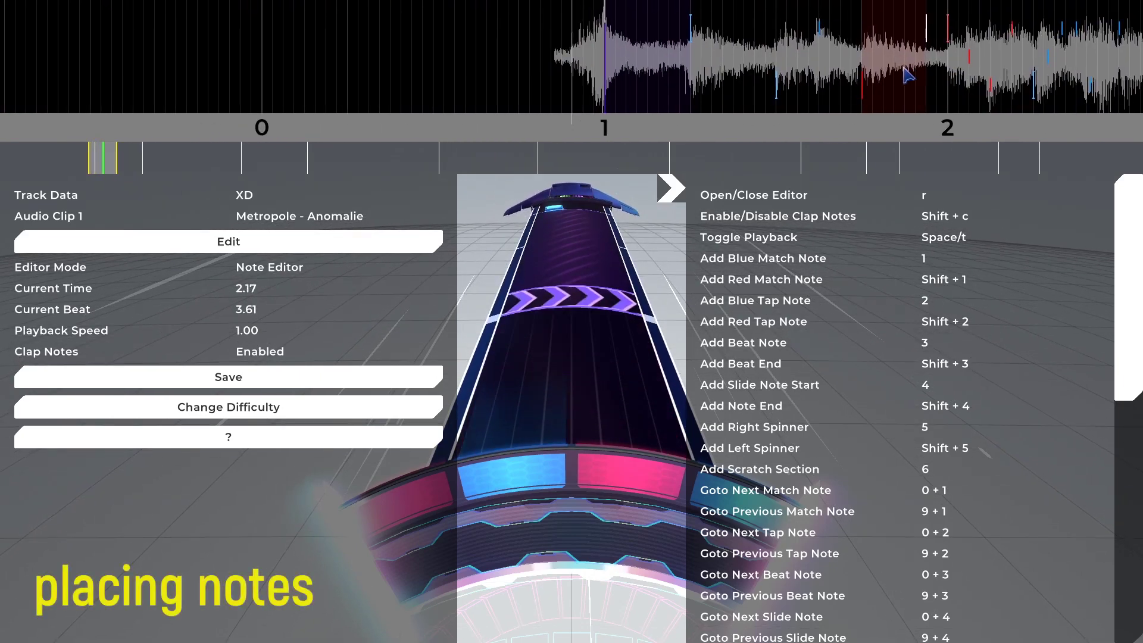
# Examine the waveform from bar 1 to beyond bar 7, and hide the waveform
pyautogui.scroll(-15, 906, 59)
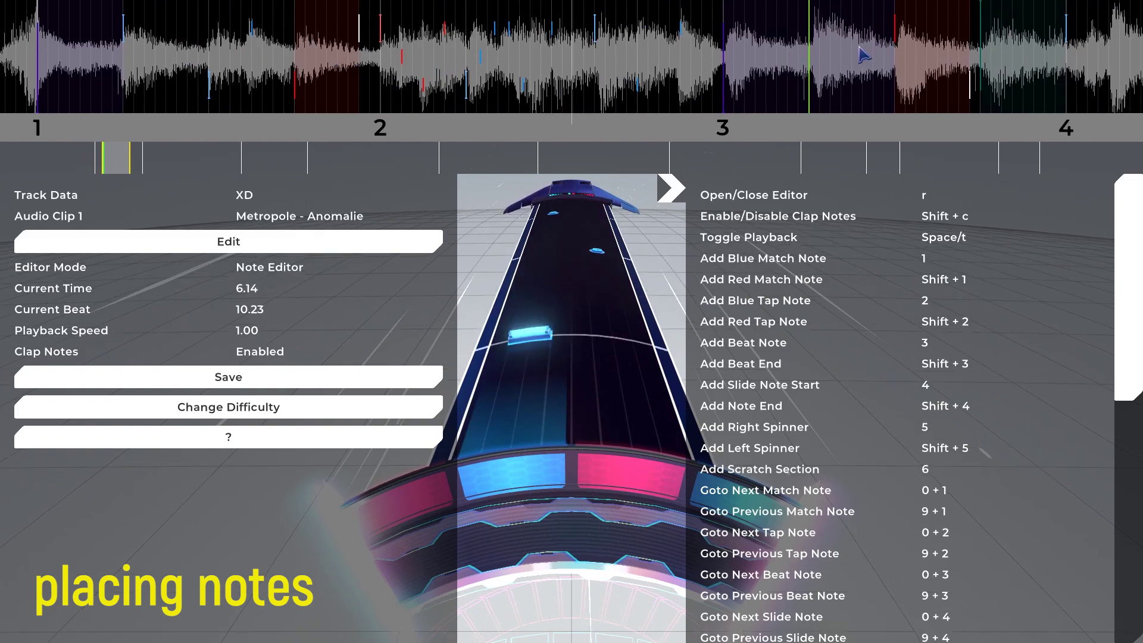
pyautogui.scroll(6, 662, 56)
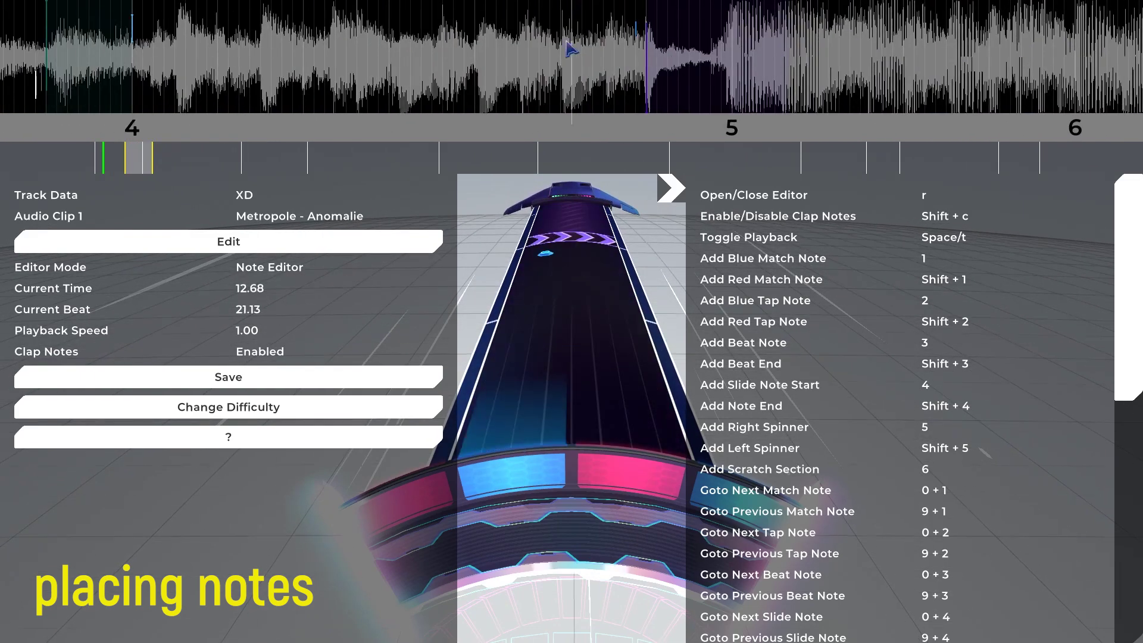
pyautogui.scroll(-10, 506, 56)
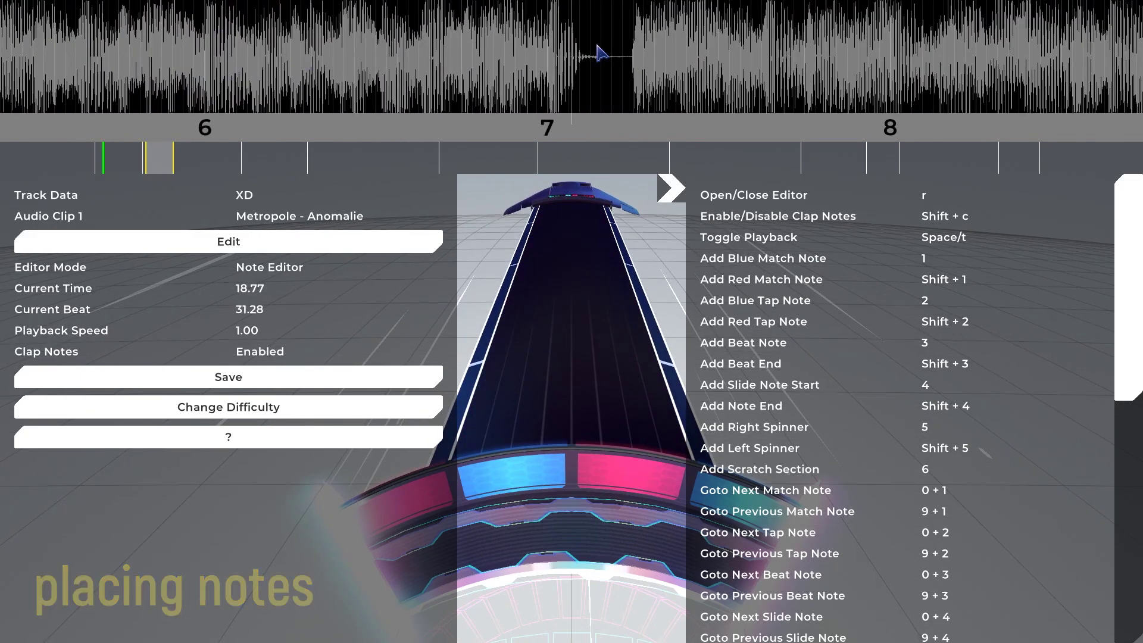
pyautogui.scroll(-1, 411, 60)
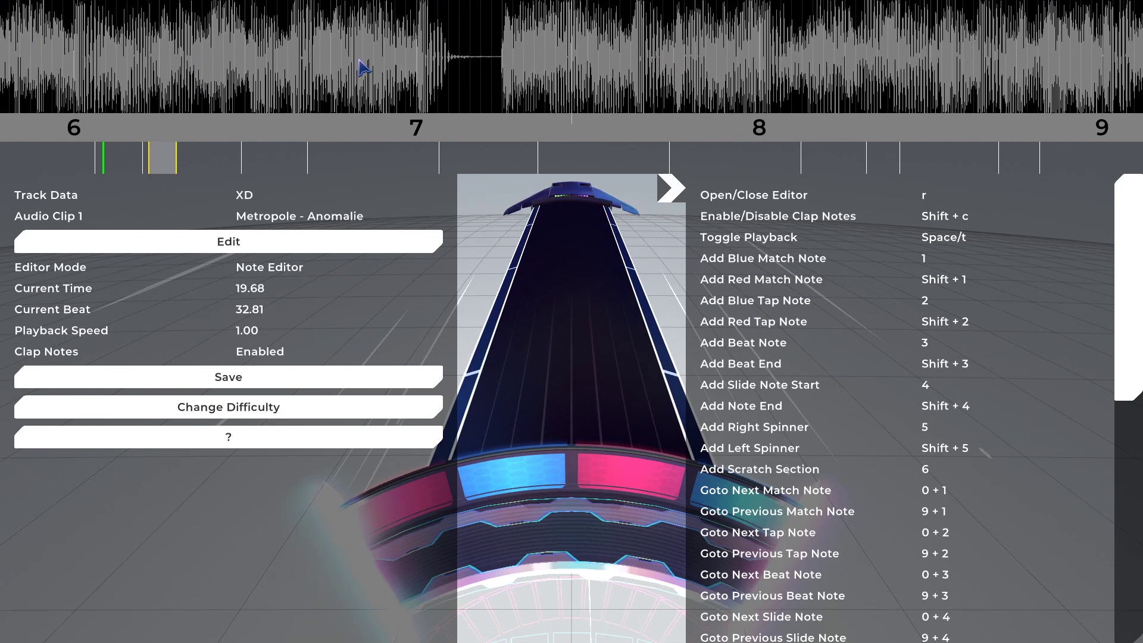
pyautogui.press('h')
# Place a blue match note at beat 31.00 and a blue tap note at beat 31.50
pyautogui.scroll(1, 536, 51)
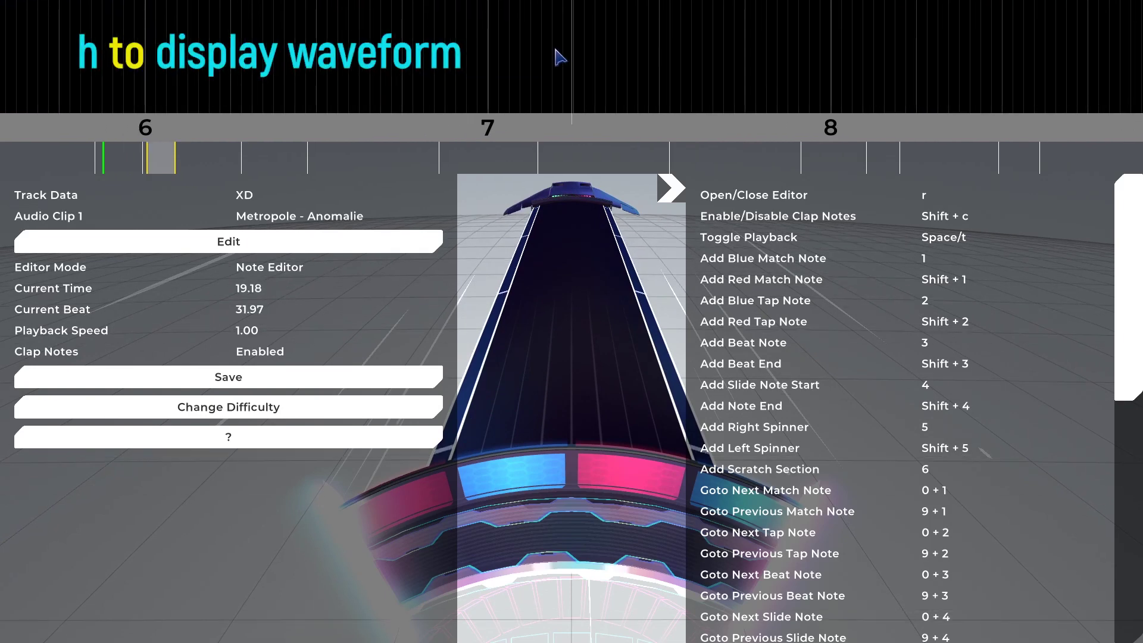
pyautogui.scroll(1, 559, 57)
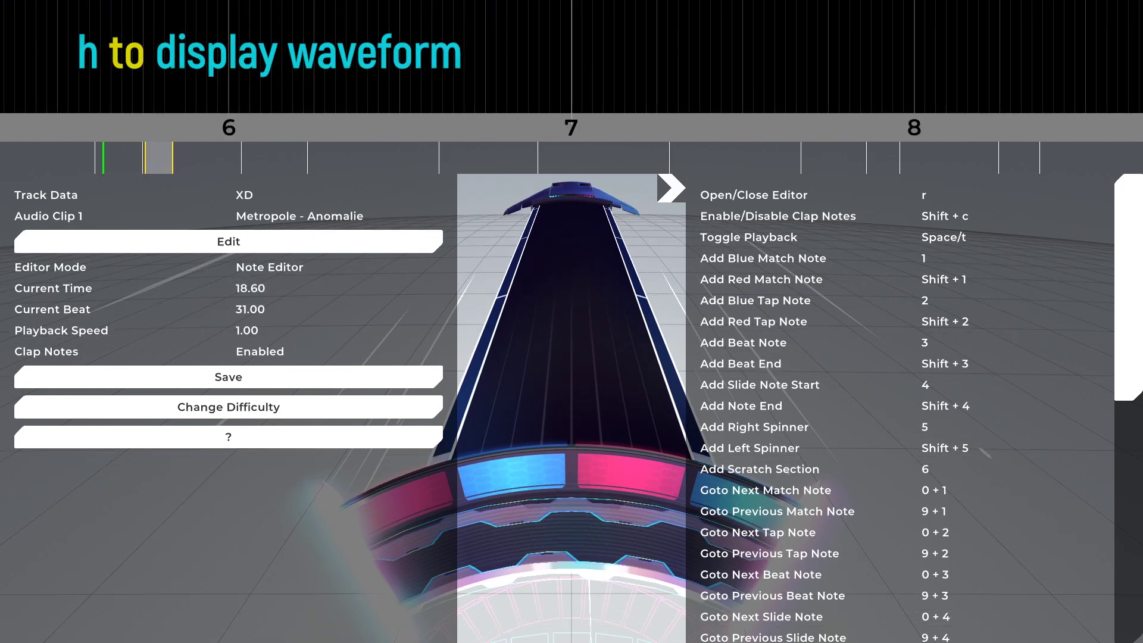
pyautogui.press('1')
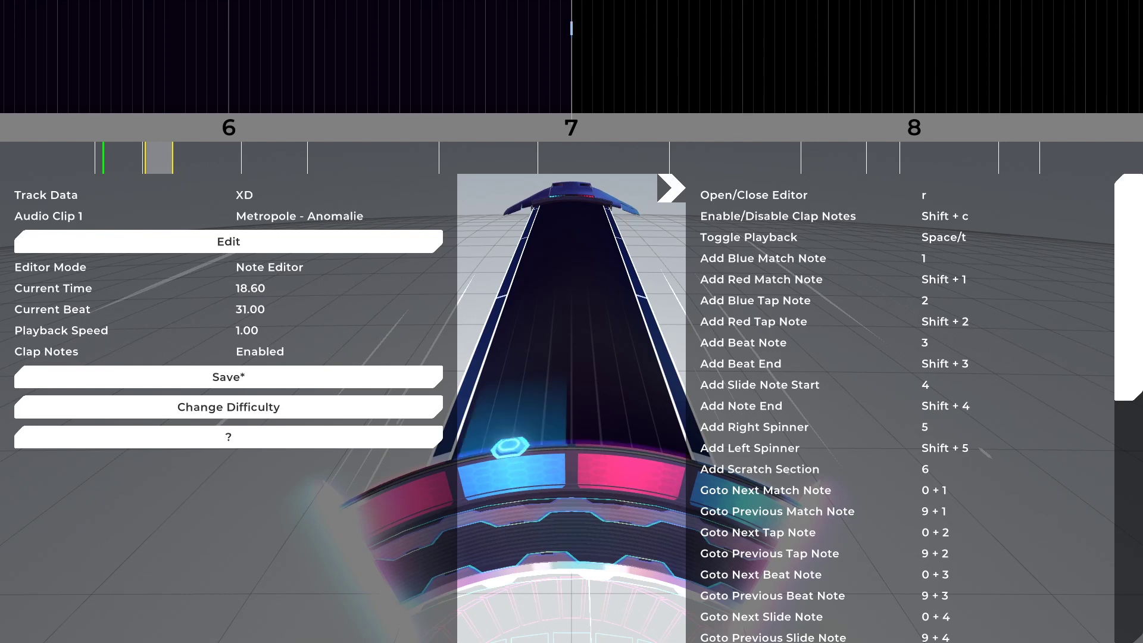
pyautogui.scroll(-1, 571, 60)
pyautogui.press('2')
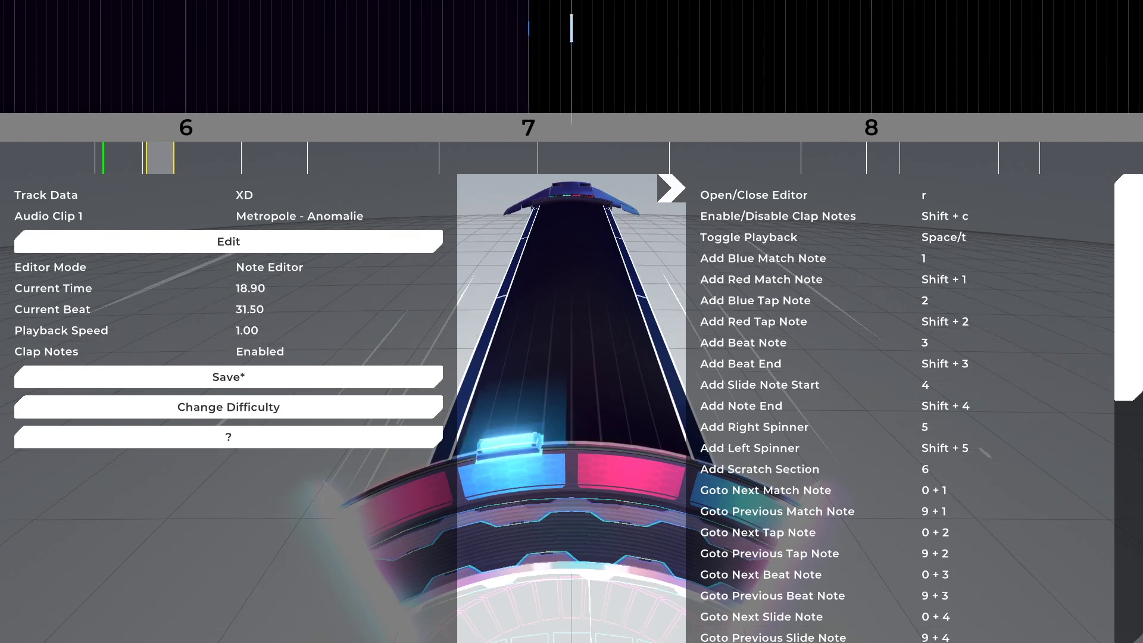
# Place a beat note at beat 32.00 and a blue slide note running from beat 33.00 to 34.00
pyautogui.scroll(-1, 572, 60)
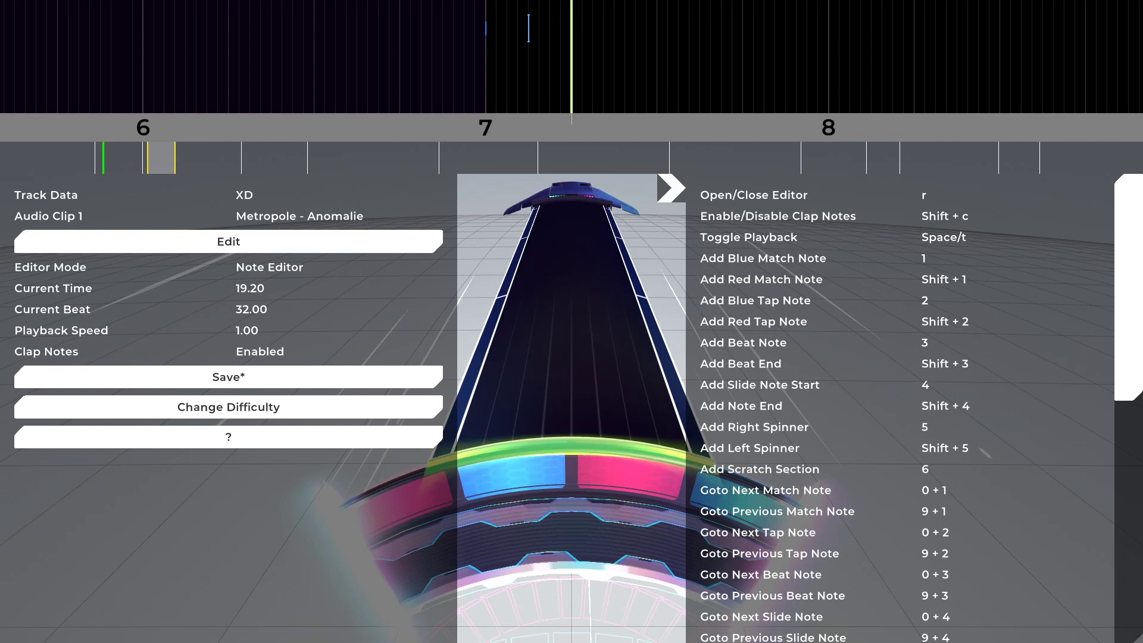
pyautogui.scroll(-2, 571, 59)
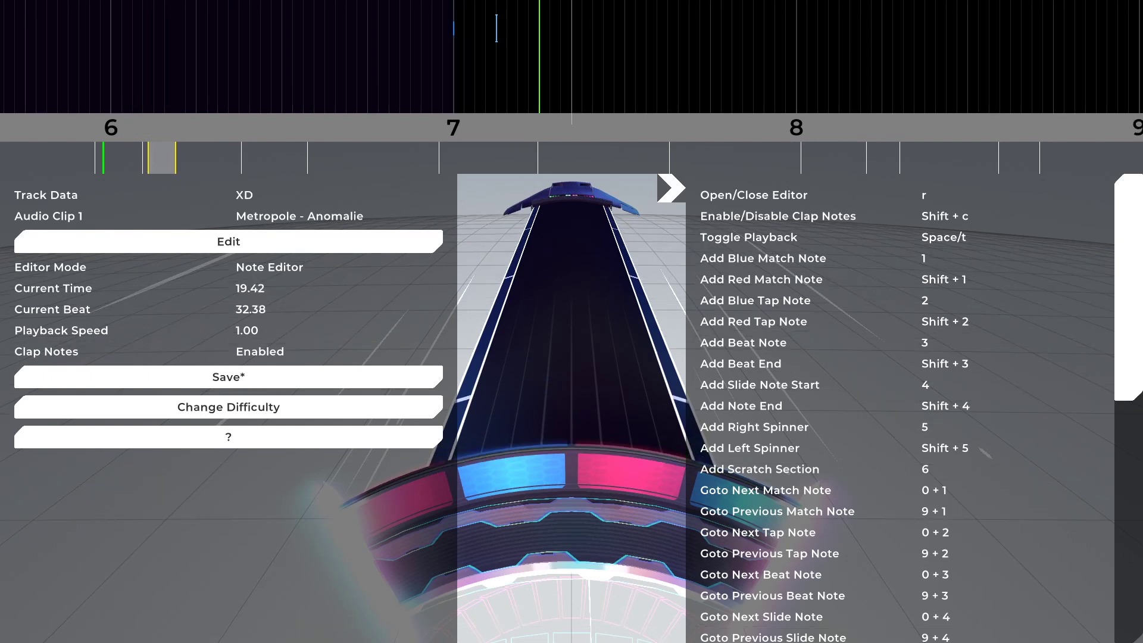
pyautogui.press('4')
pyautogui.scroll(2, 572, 59)
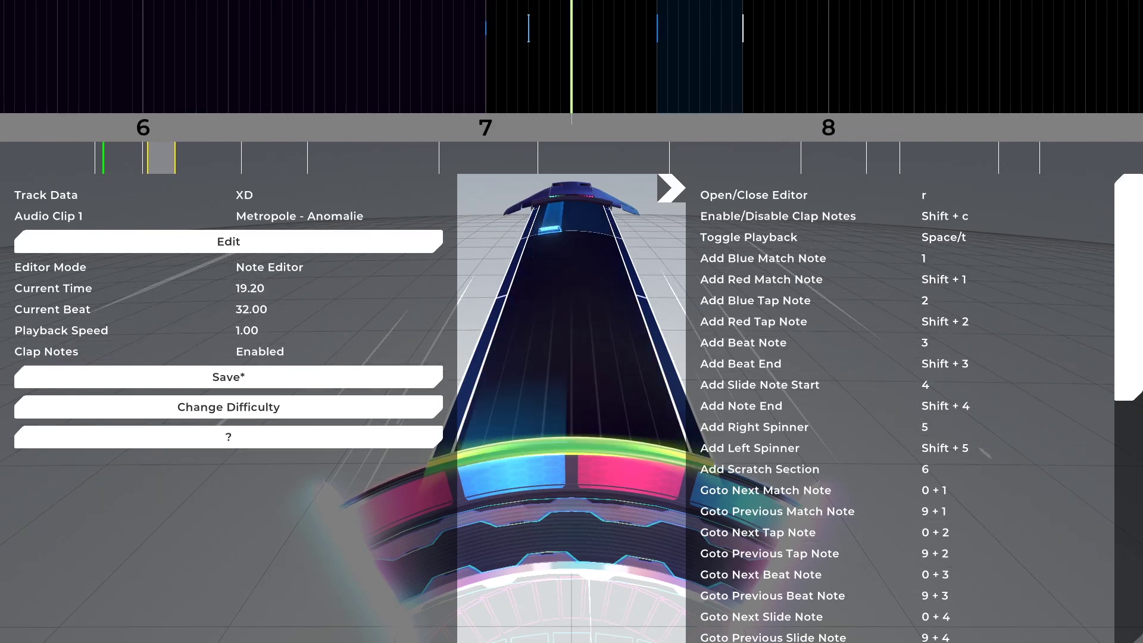
# Place a right spinner at beat 35.00 and a scratch section at beat 37.00
pyautogui.press('space')
pyautogui.press('space')
pyautogui.scroll(-8, 571, 59)
pyautogui.press('5')
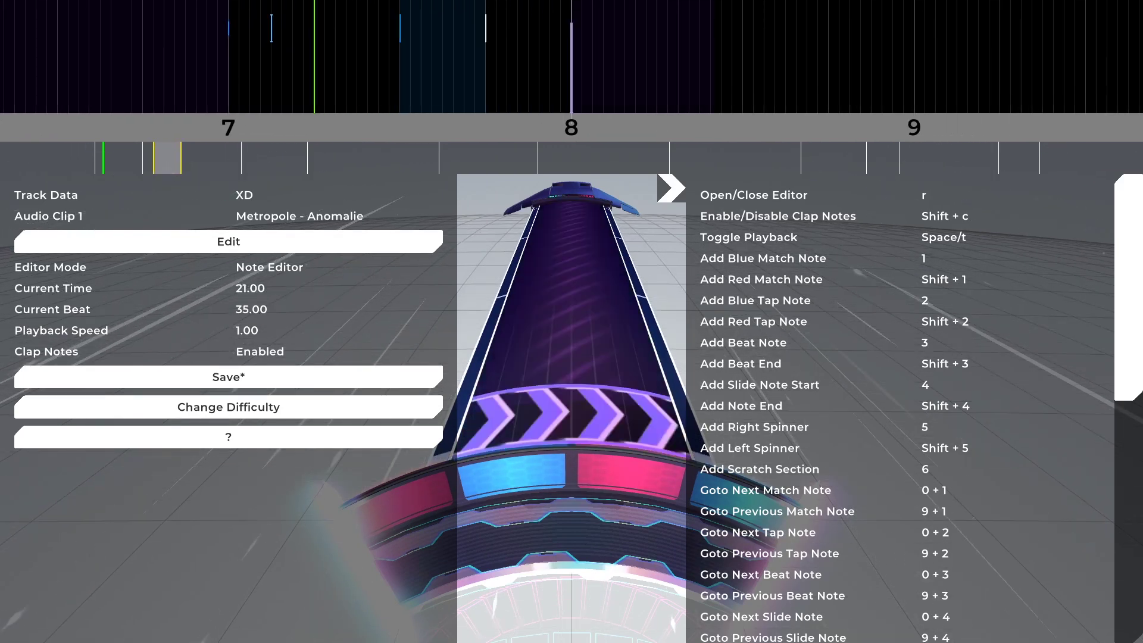
pyautogui.press('space')
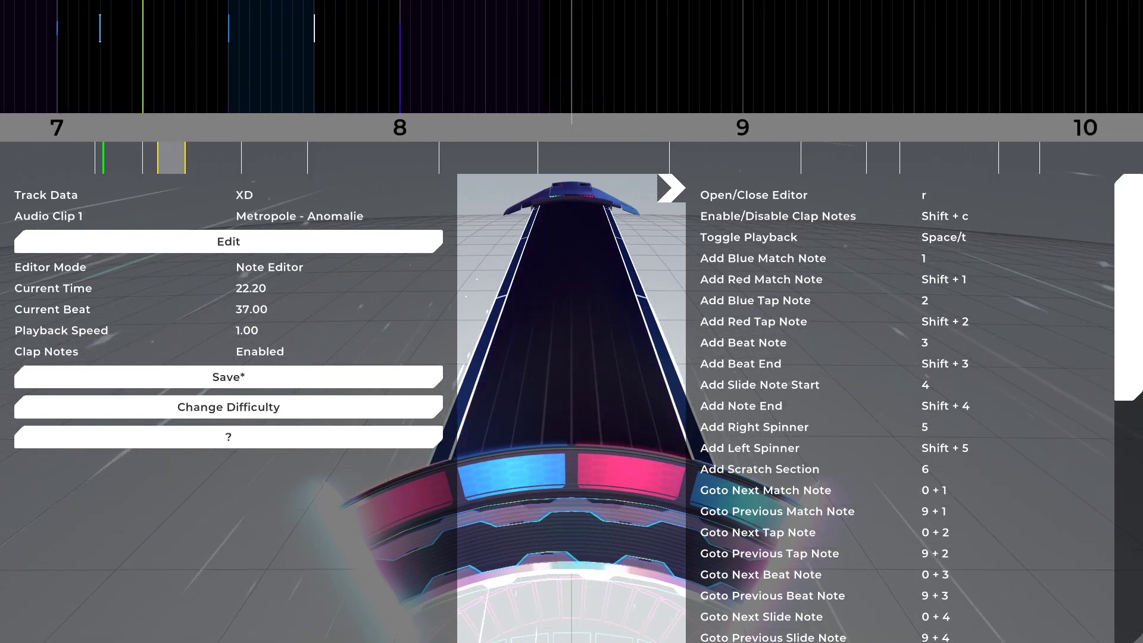
pyautogui.press('6')
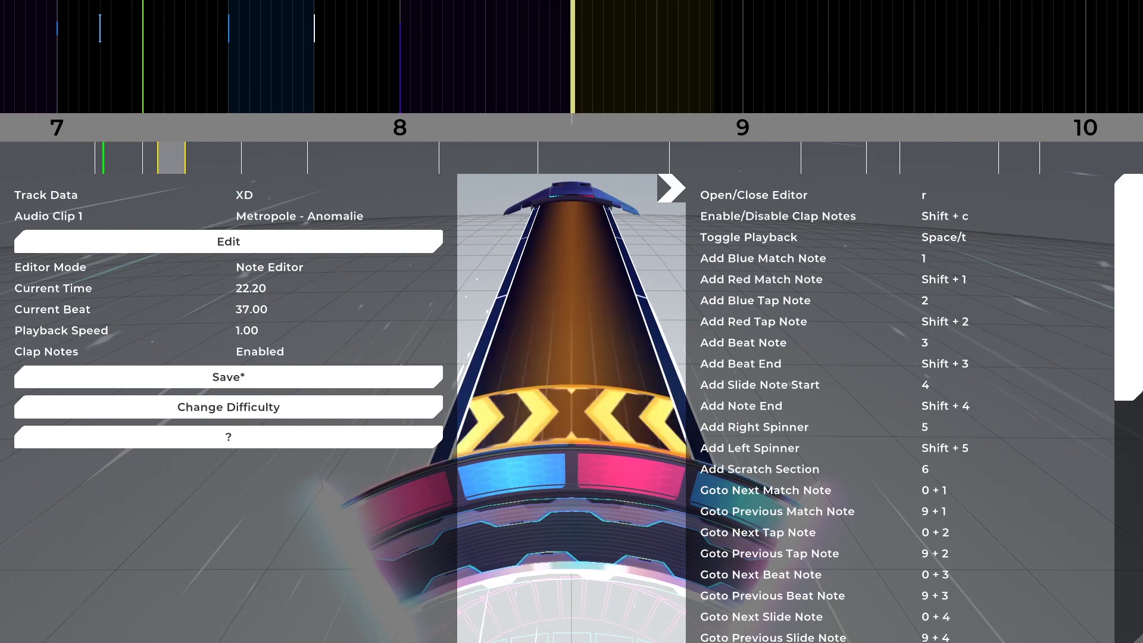
# Change the match note at beat 31.00 and the tap note at beat 31.50 to red
pyautogui.press('Left')
pyautogui.press('Left')
pyautogui.press('Left')
pyautogui.press('Left')
pyautogui.press('Left')
pyautogui.press('Left')
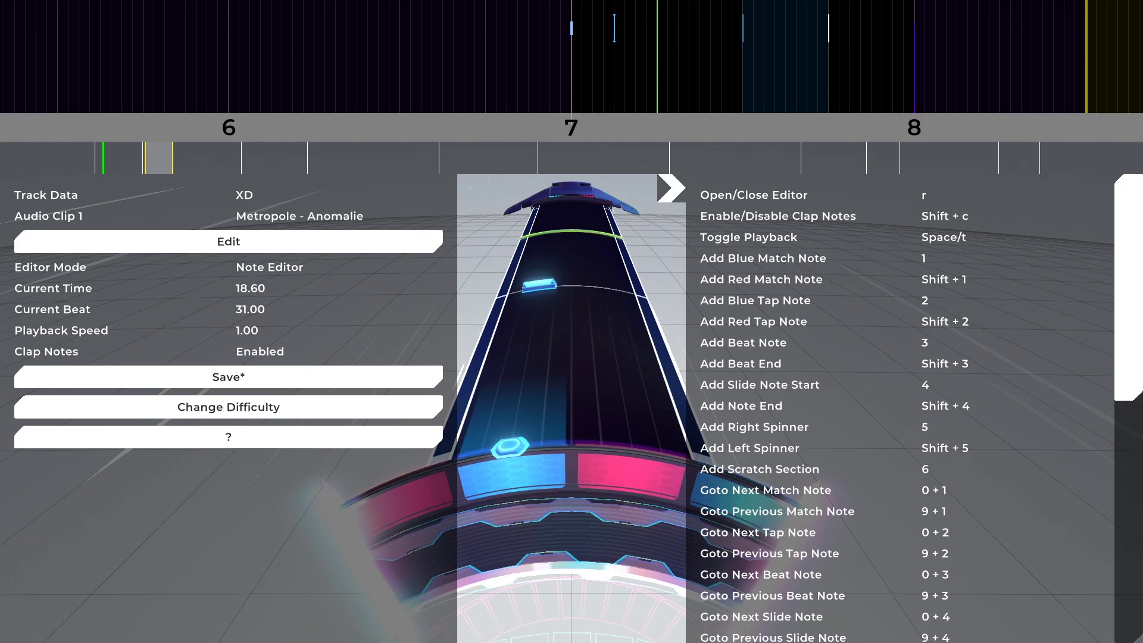
pyautogui.hotkey('shift', '1')
pyautogui.scroll(-4, 571, 321)
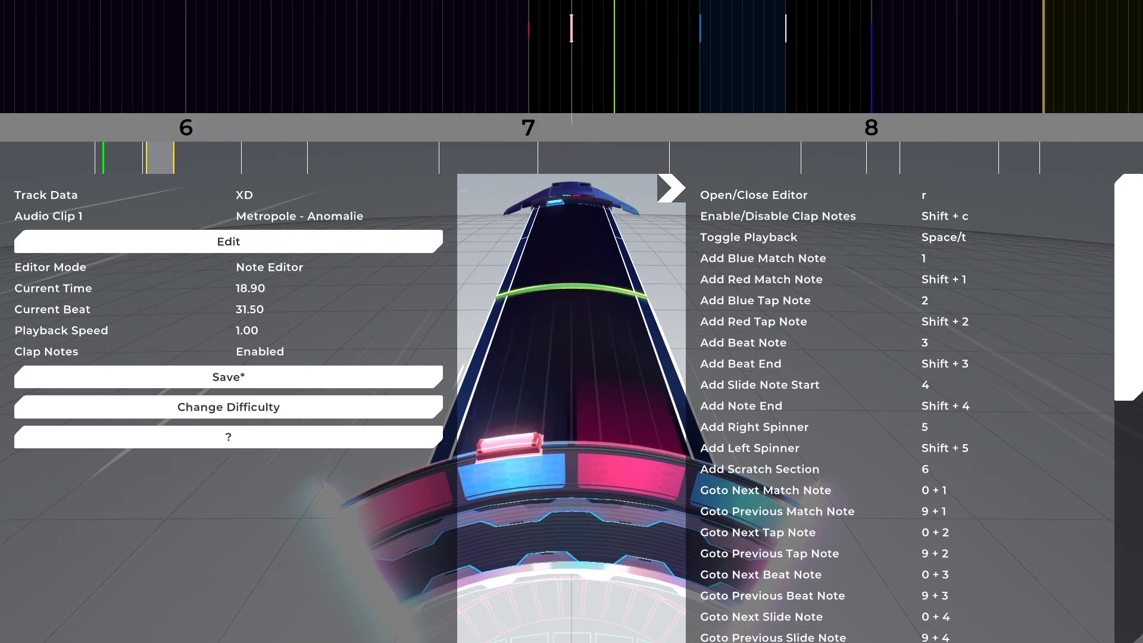
# Add a beat end at beat 32.63 to hold the beat note at 32.00, and play the section
pyautogui.scroll(-9, 572, 322)
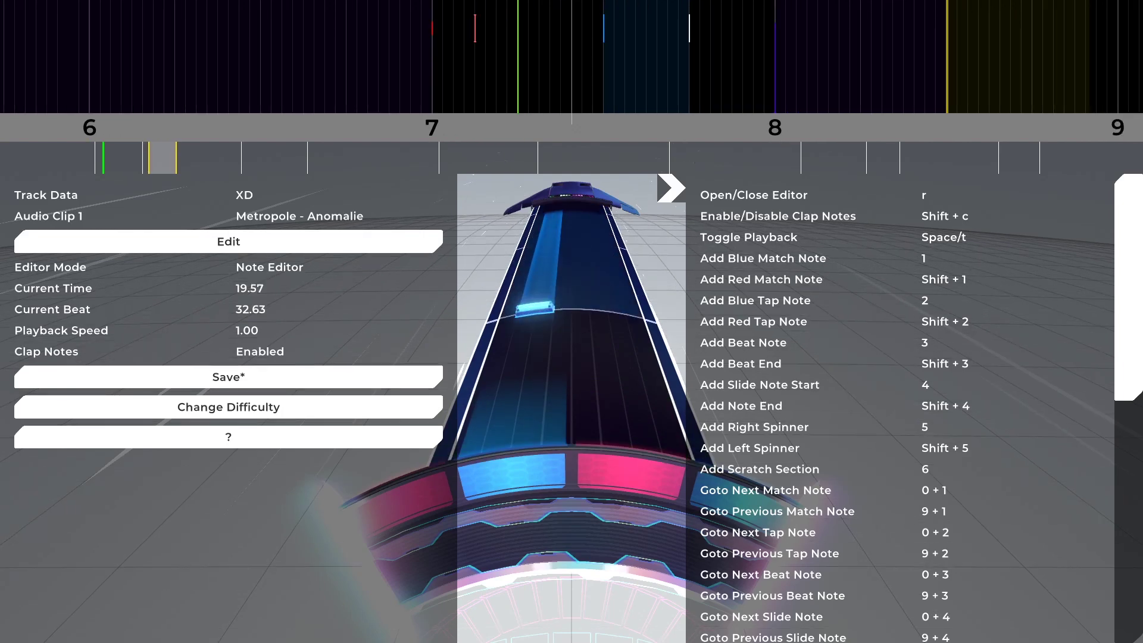
pyautogui.scroll(4, 571, 321)
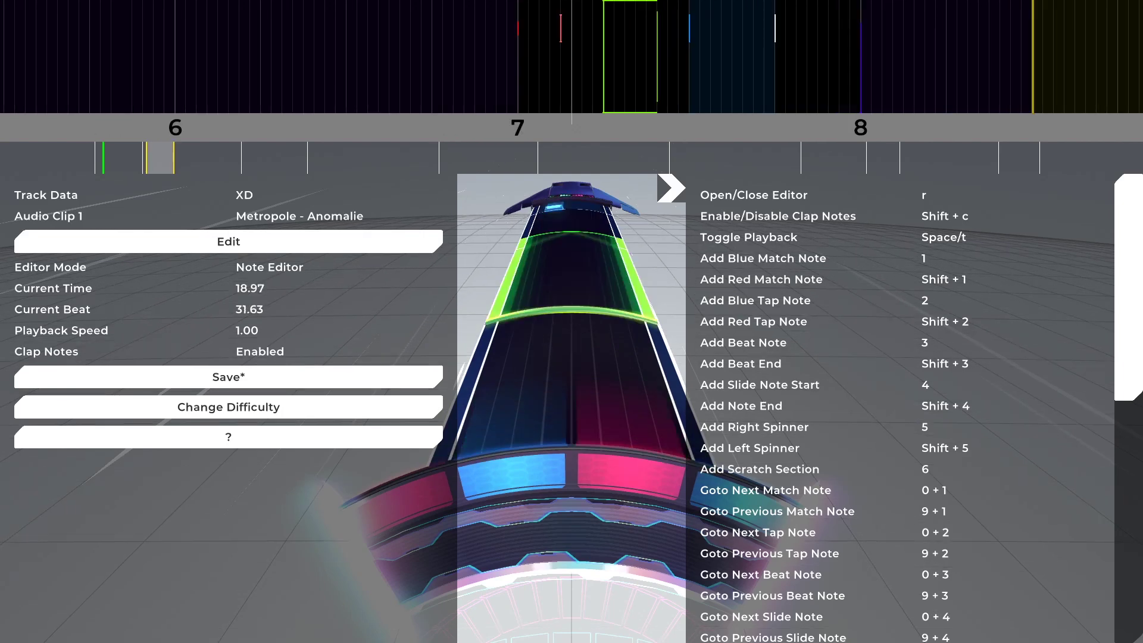
pyautogui.press('space')
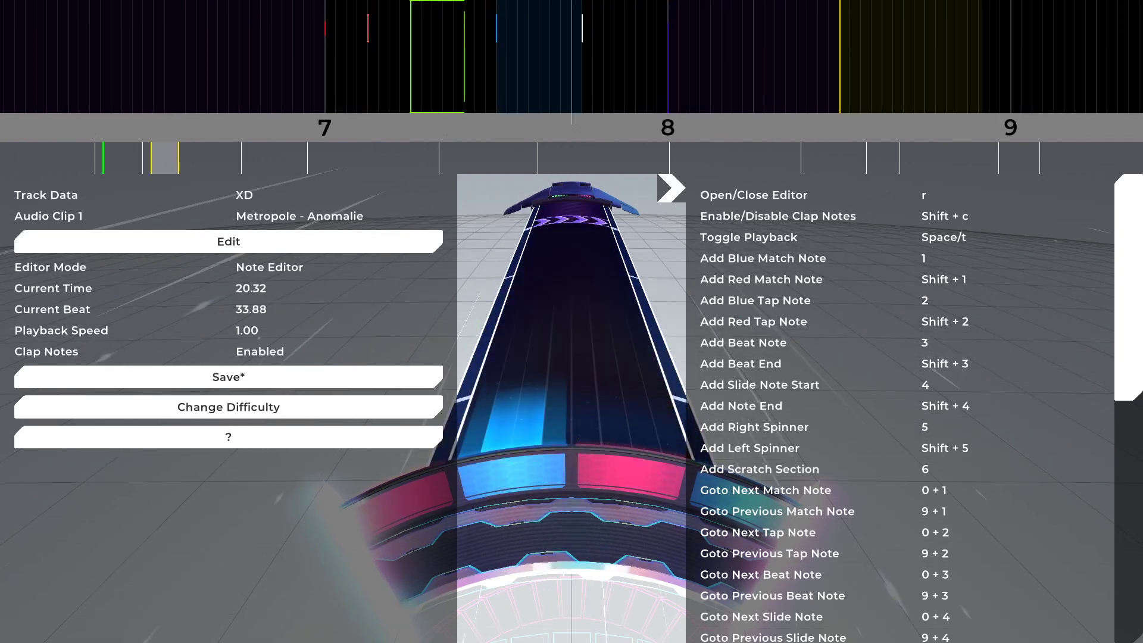
# Extend the blue slide note to beat 34.63 and shift its point at beat 34.00 toward the right side of the track
pyautogui.press('space')
pyautogui.scroll(4, 572, 321)
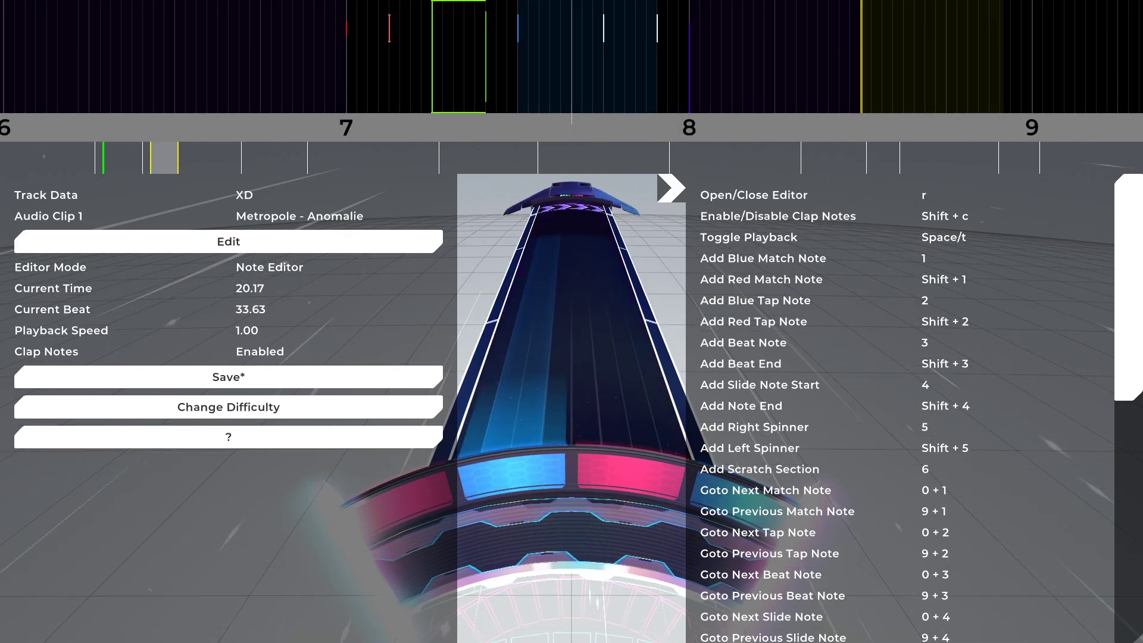
pyautogui.press('Right')
pyautogui.press('Right')
pyautogui.press('Right')
pyautogui.press('Down')
pyautogui.press('Down')
pyautogui.press('Down')
pyautogui.press('Down')
pyautogui.press('Left')
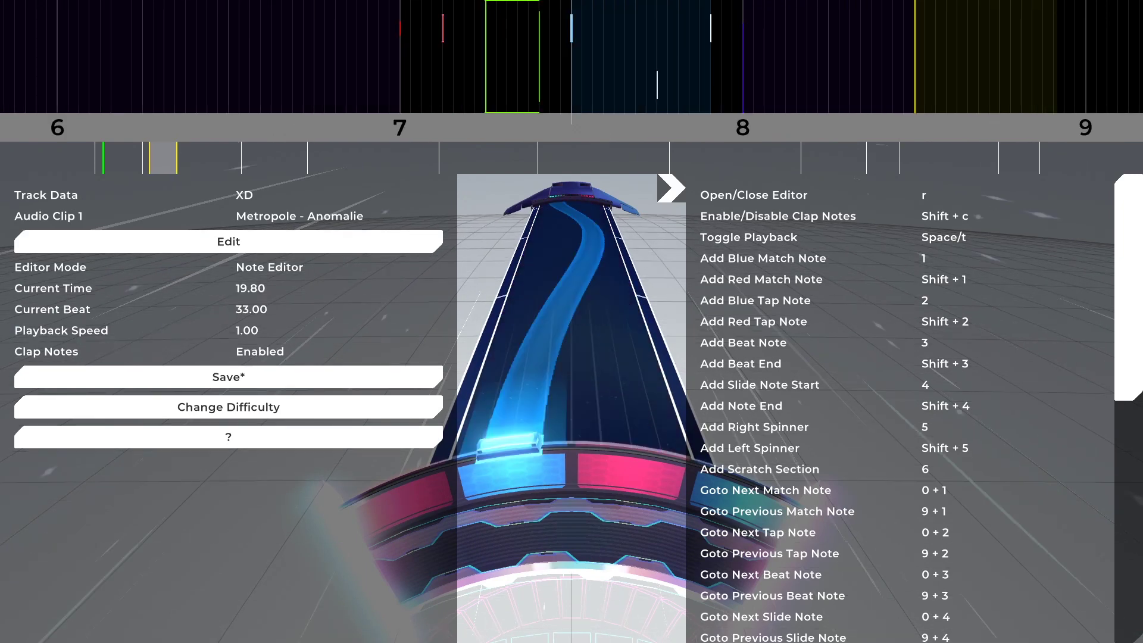
# Play back the reshaped slide note, and add a left spinner at beat 35.50 between the right spinner and the scratch section
pyautogui.press('space')
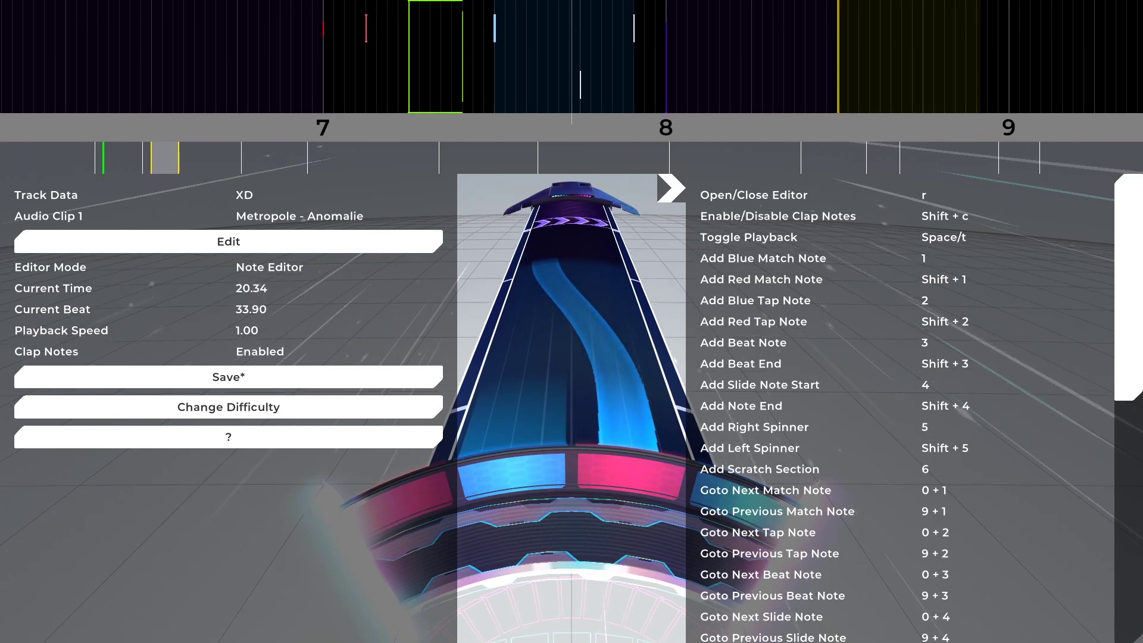
pyautogui.press('space')
pyautogui.scroll(-5, 571, 322)
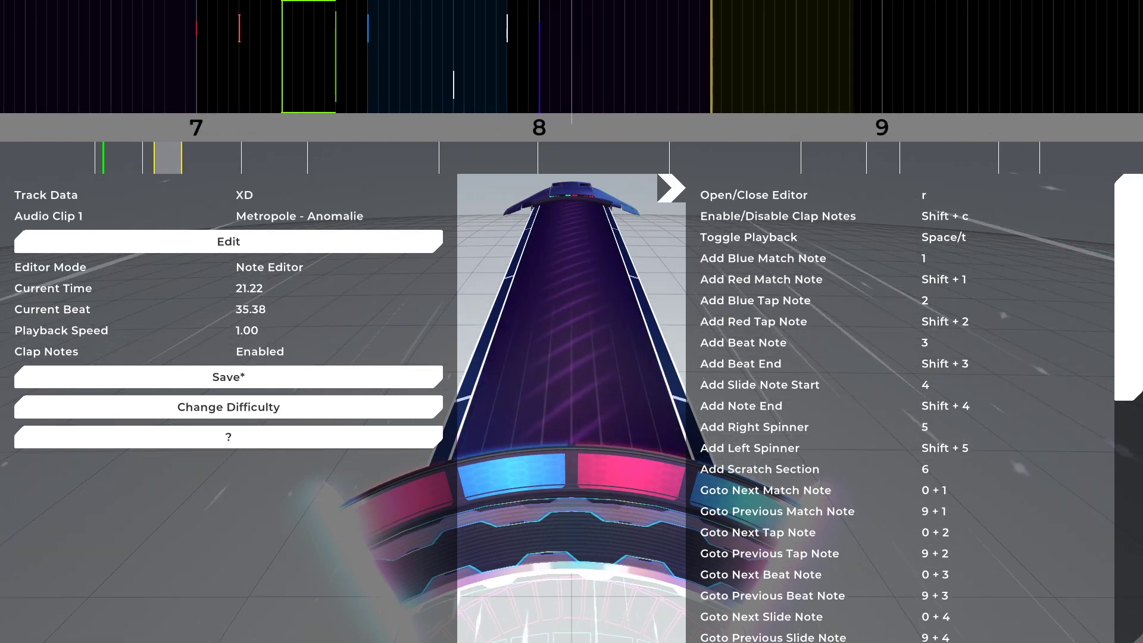
pyautogui.scroll(8, 571, 321)
pyautogui.press('space')
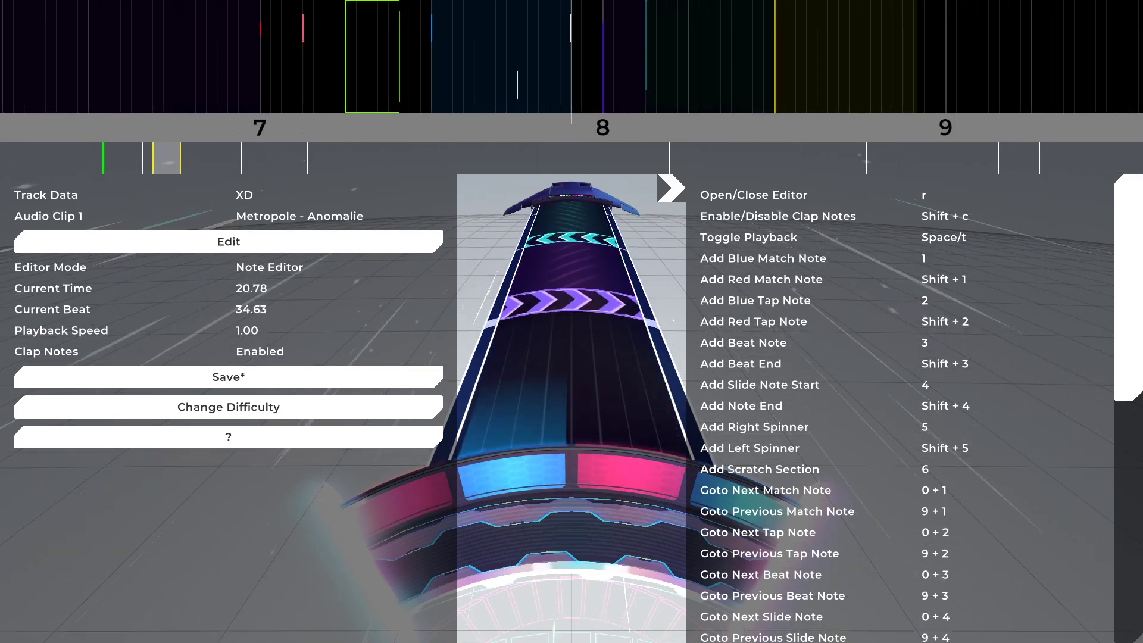
pyautogui.press('space')
pyautogui.scroll(-9, 571, 321)
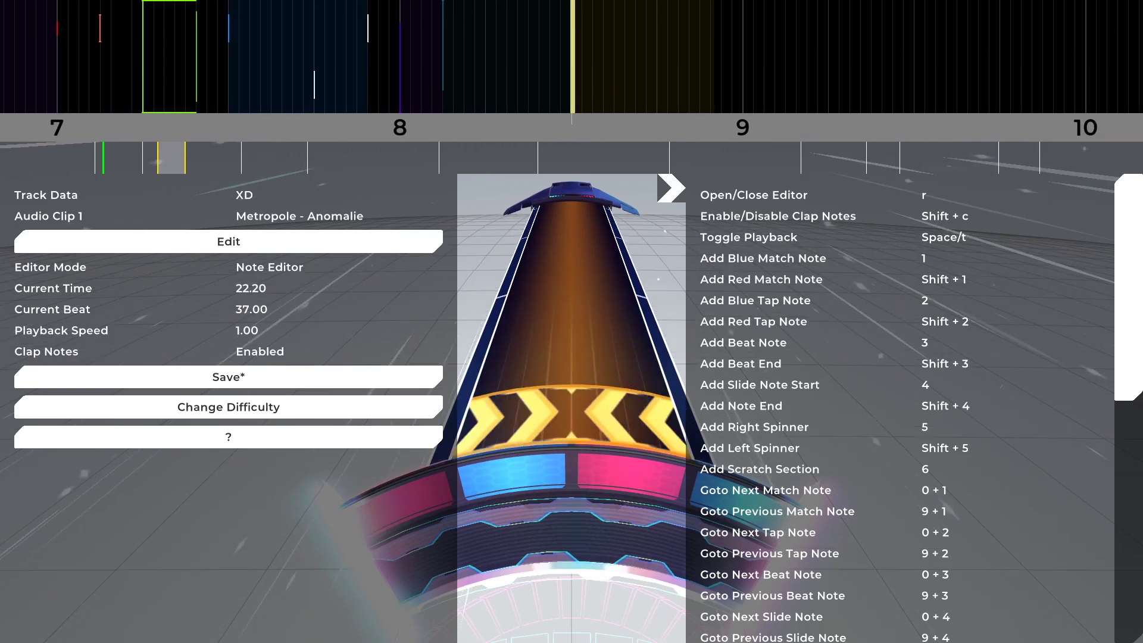
# Add a note end at beat 38.00 to cut the scratch section short
pyautogui.hotkey('shift', '4')
pyautogui.scroll(1, 571, 321)
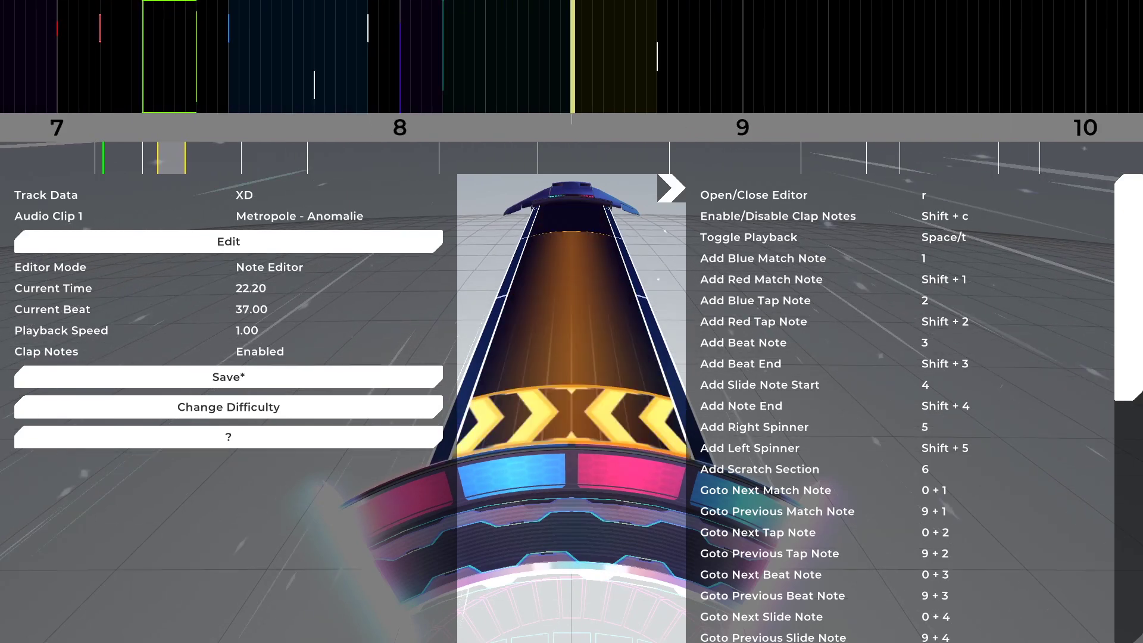
pyautogui.scroll(-1, 572, 321)
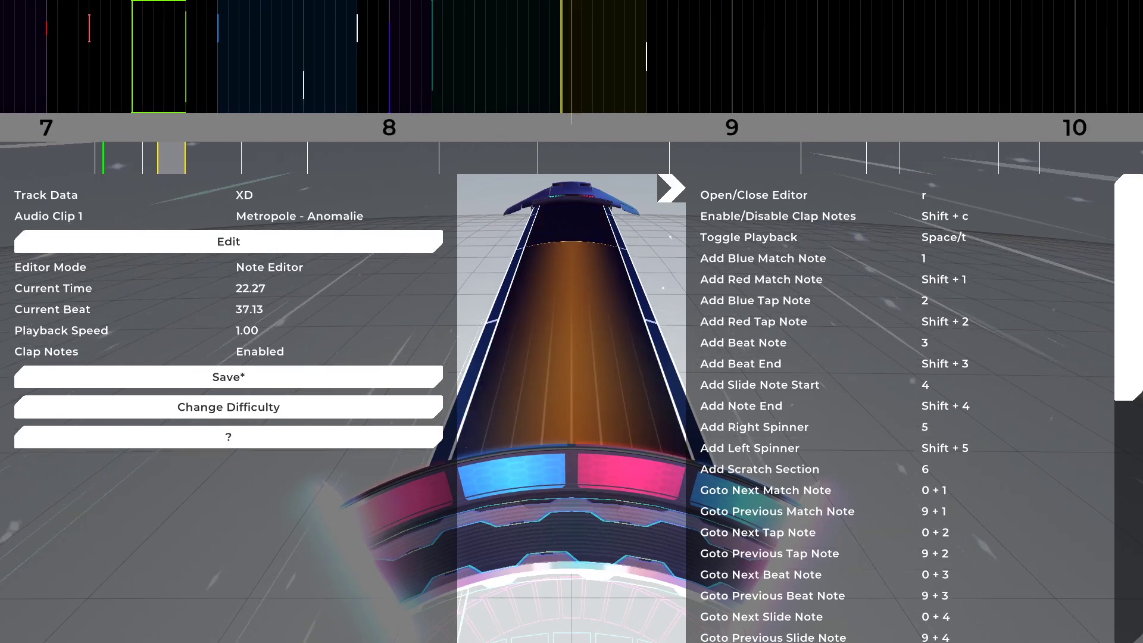
pyautogui.scroll(1, 571, 322)
pyautogui.scroll(4, 571, 322)
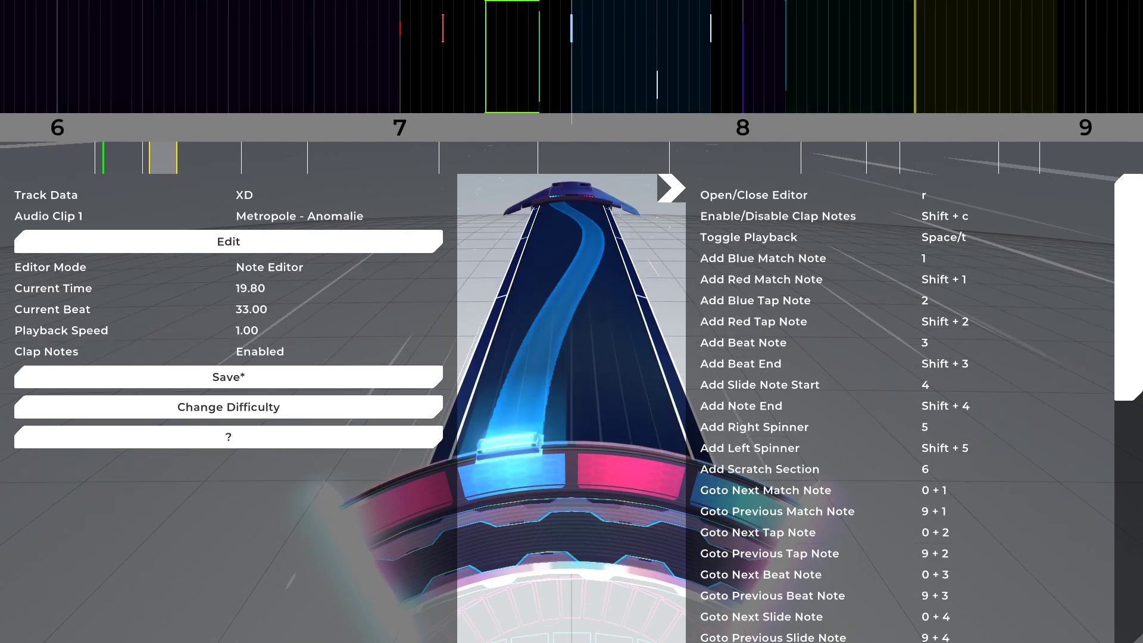
# Add a note end at beat 36.00 to close the left spinner, and playtest the section from beat 35.00
pyautogui.scroll(-3, 572, 322)
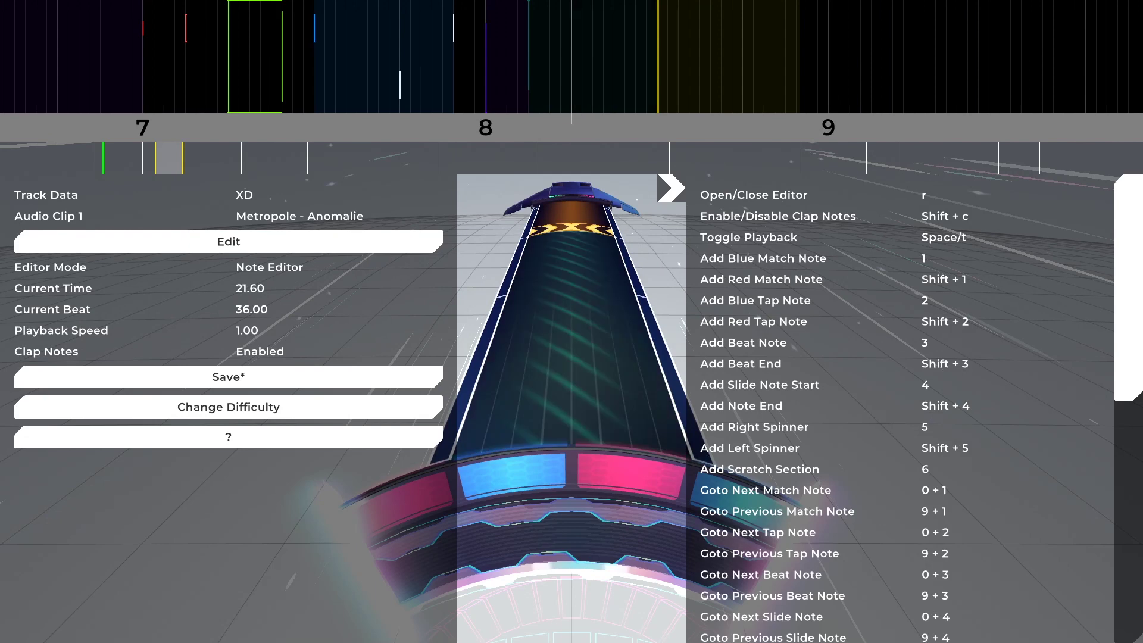
pyautogui.scroll(3, 571, 321)
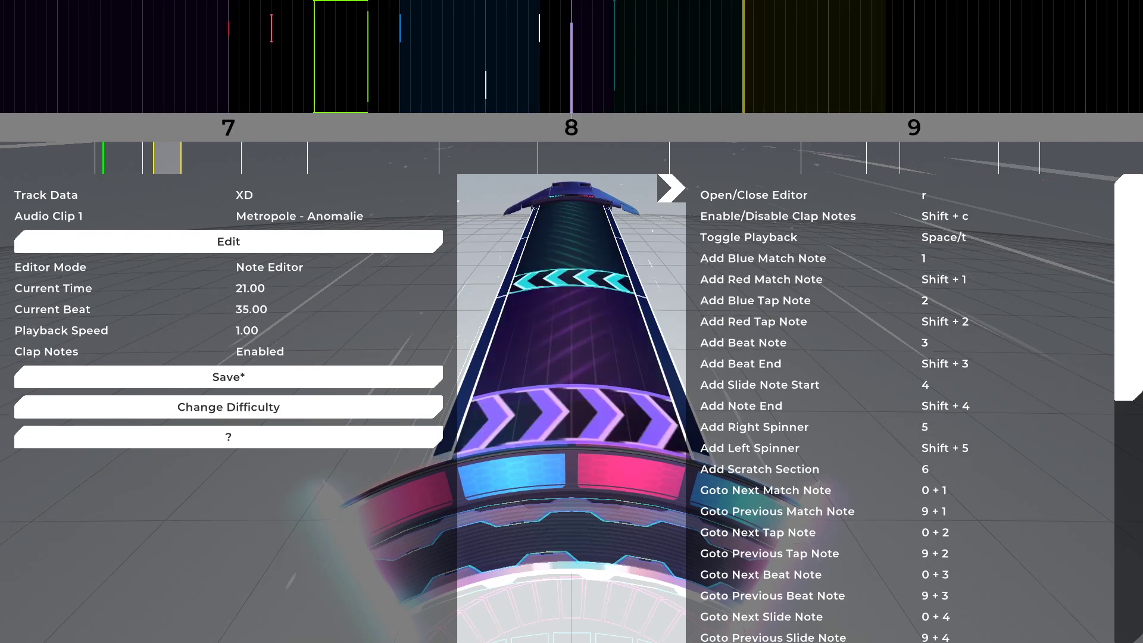
pyautogui.scroll(-3, 571, 321)
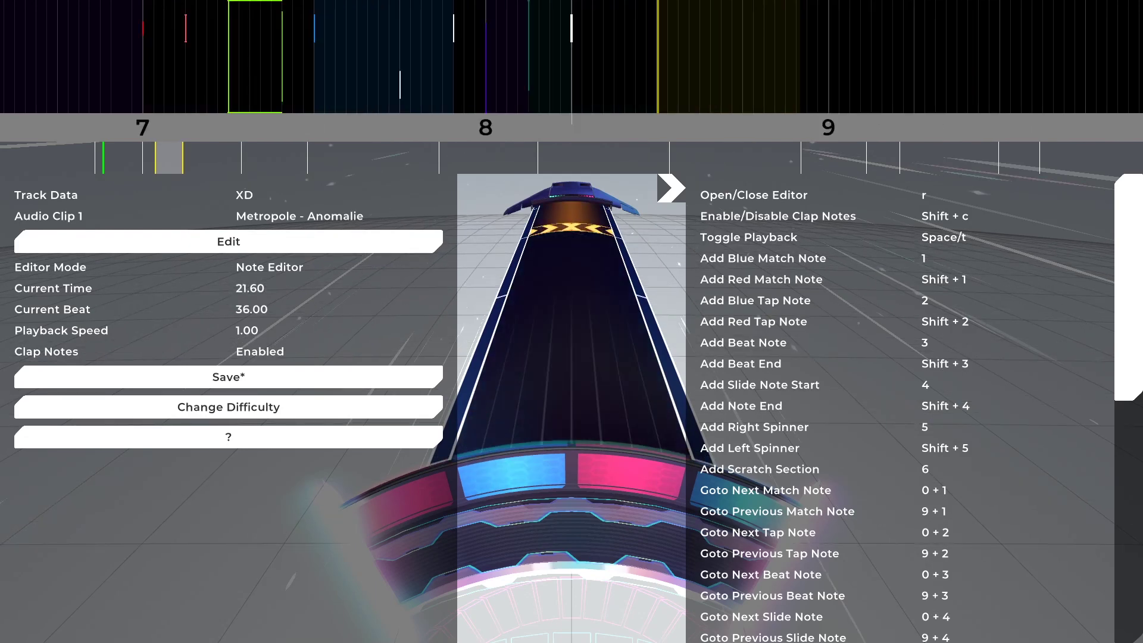
pyautogui.scroll(1, 572, 321)
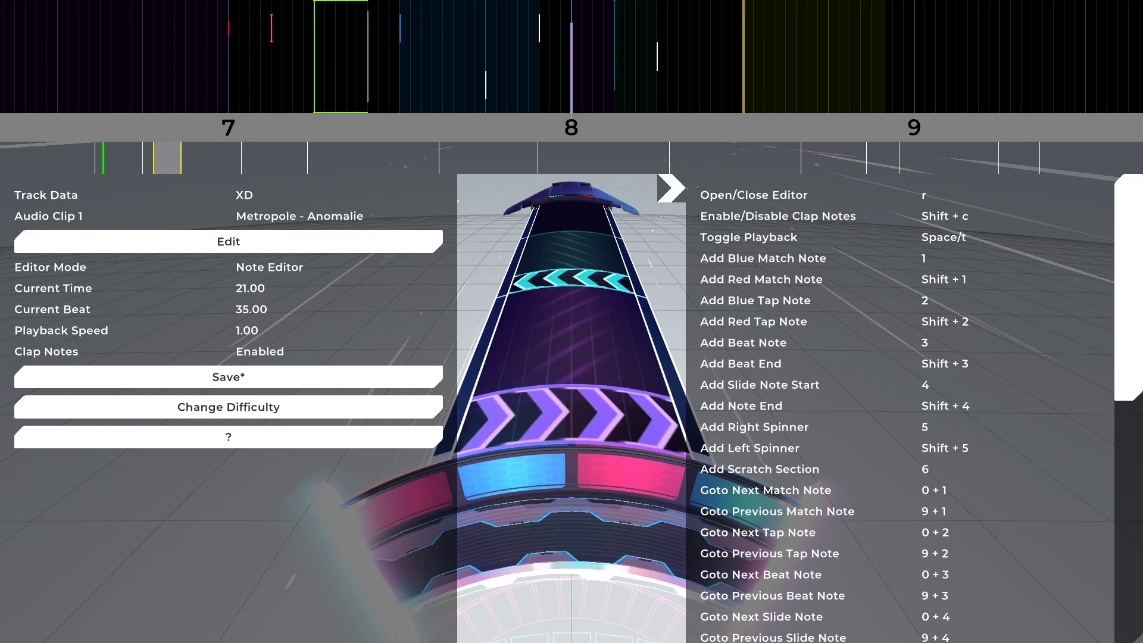
pyautogui.press('r')
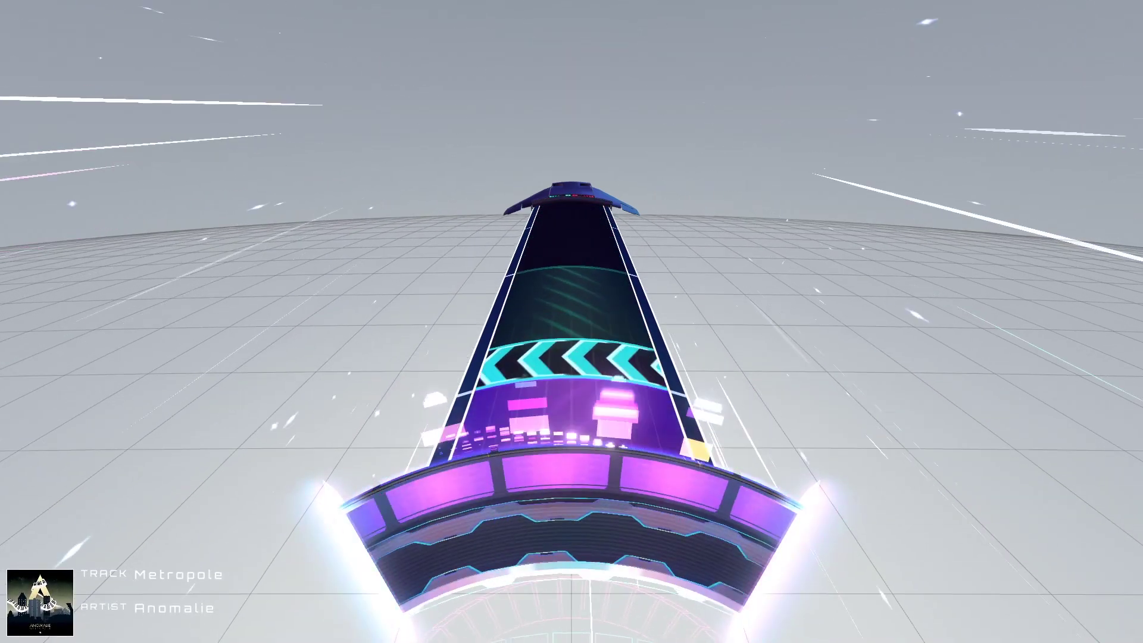
pyautogui.press('r')
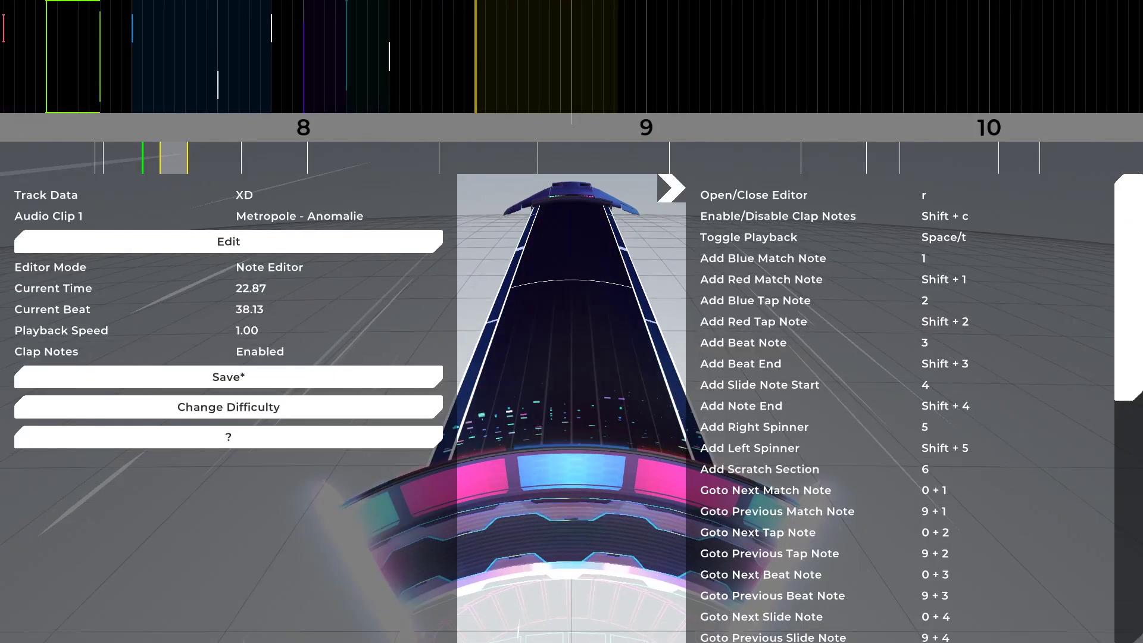
# End the scratch section at beat 38.00 and playtest it from beat 36.00
pyautogui.hotkey('shift', '4')
pyautogui.press('Left')
pyautogui.press('Left')
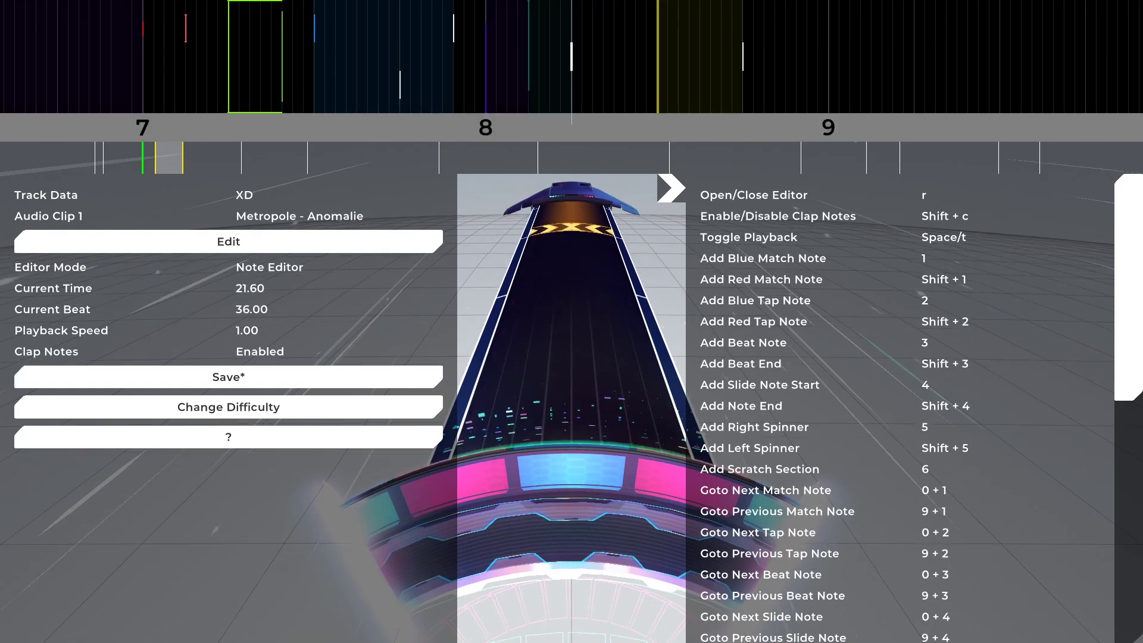
pyautogui.press('r')
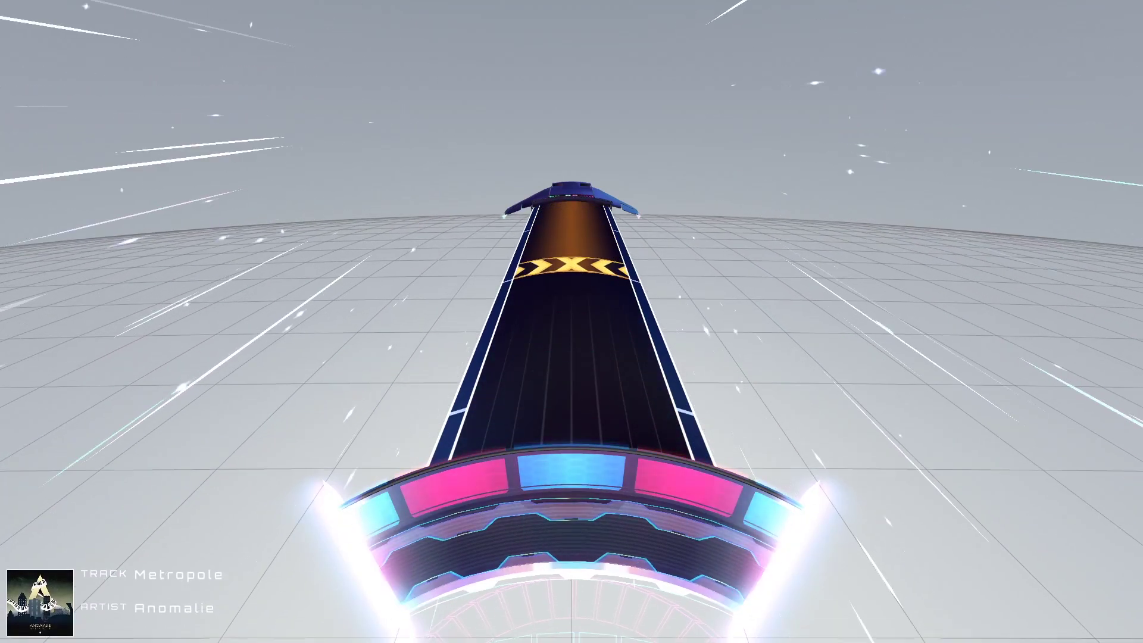
pyautogui.press('r')
# Add a point at beat 33.50 to the blue slide note, on the left side of the track
pyautogui.press('Left')
pyautogui.press('Left')
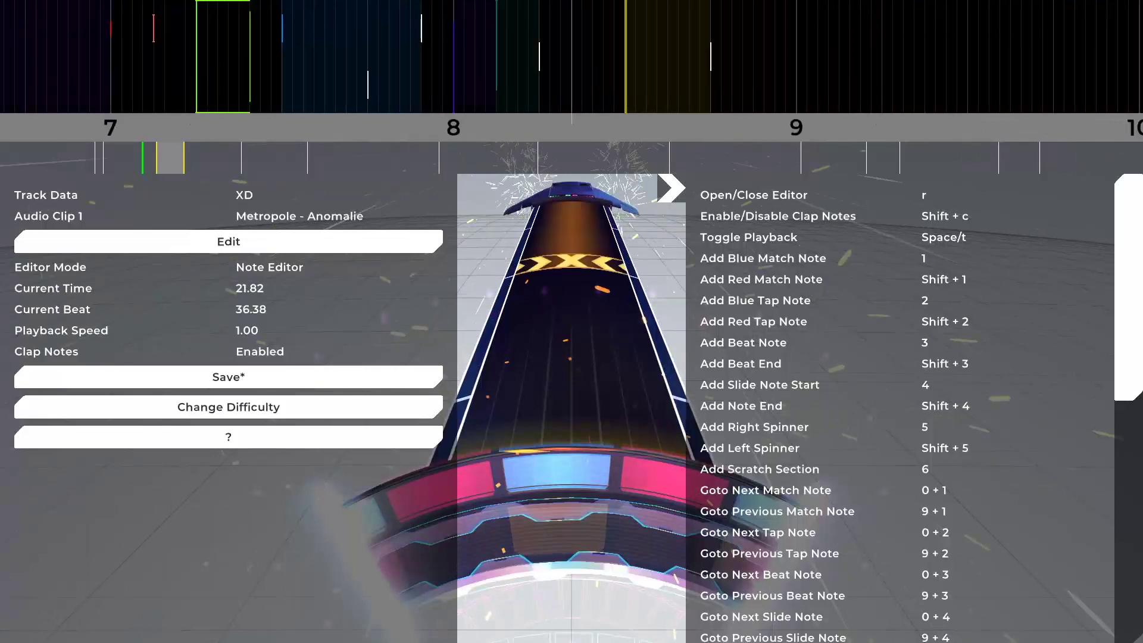
pyautogui.press('Left')
pyautogui.press('Left')
pyautogui.press('Left')
# Shift the start of the blue slide note at beat 33.00 to the right side of the track and play back the slide
pyautogui.press('Left')
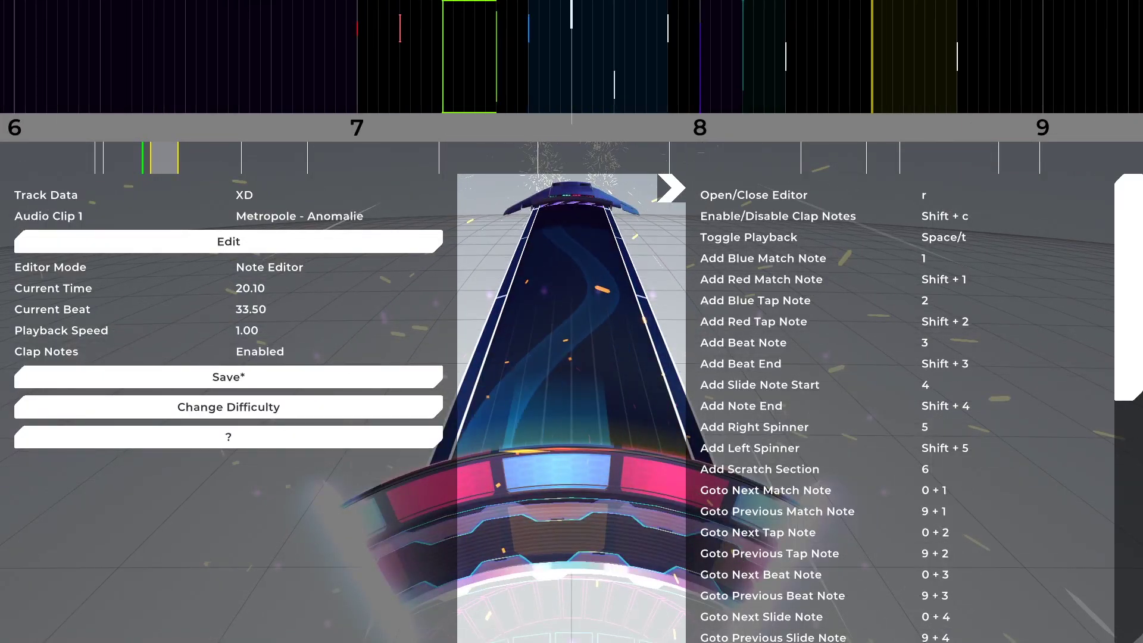
pyautogui.press('Left')
pyautogui.press('Left')
pyautogui.press('Right')
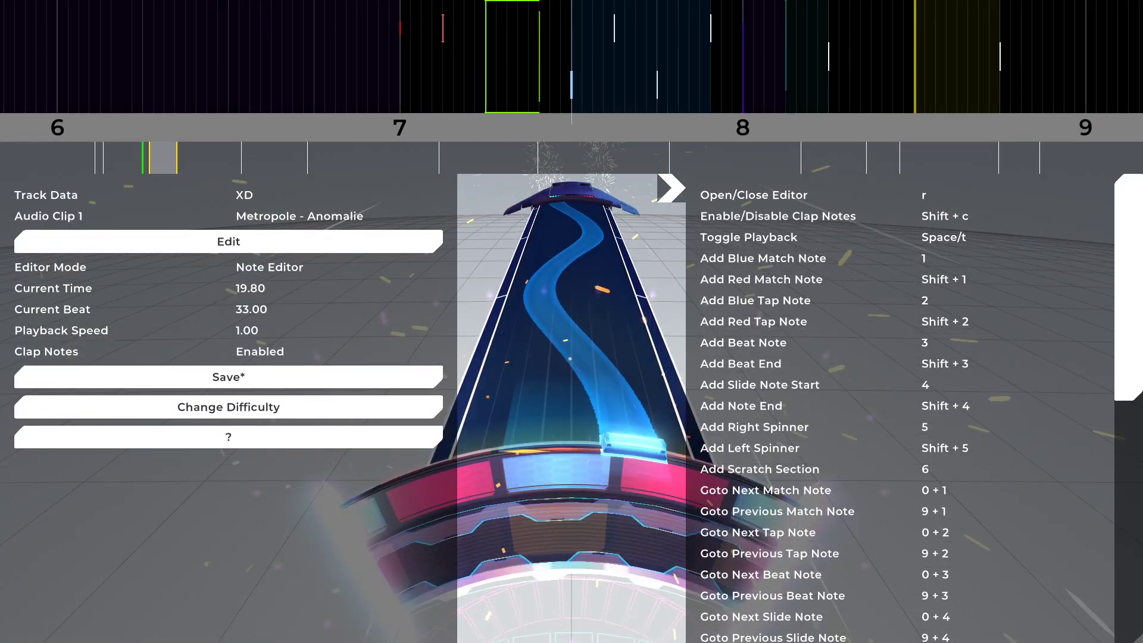
pyautogui.press('space')
pyautogui.press('space')
pyautogui.press('Left')
pyautogui.press('Left')
pyautogui.press('Left')
pyautogui.press('Left')
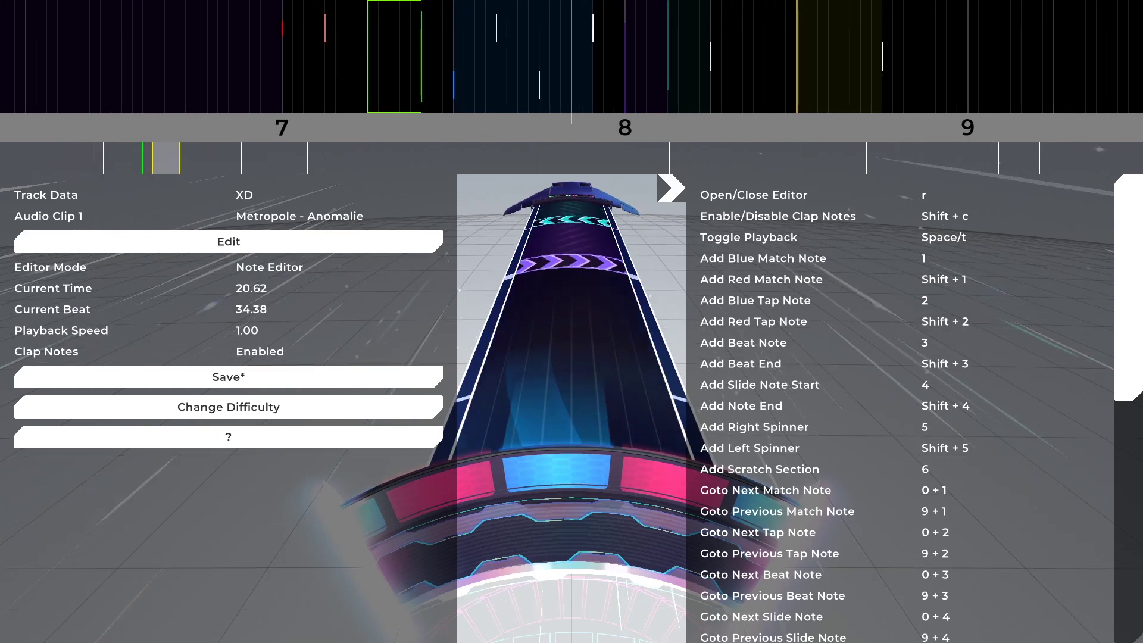
# Clear all notes from beat 31.00 onward, and end the right spinner that starts at beat 22.00 at beat 24.00
pyautogui.moveTo(725, 83); pyautogui.dragTo(974, 86)
pyautogui.hotkey('ctrl', 'z')
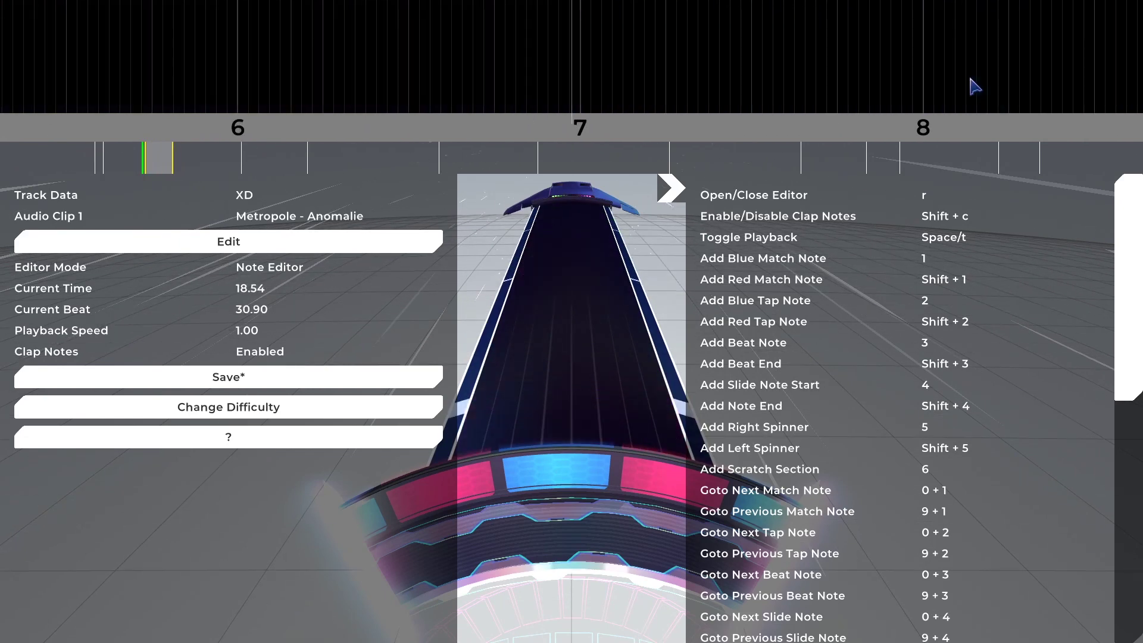
pyautogui.press('Left')
pyautogui.press('Left')
pyautogui.press('Left')
pyautogui.press('Left')
pyautogui.press('Right')
pyautogui.press('Right')
pyautogui.press('Left')
pyautogui.press('Left')
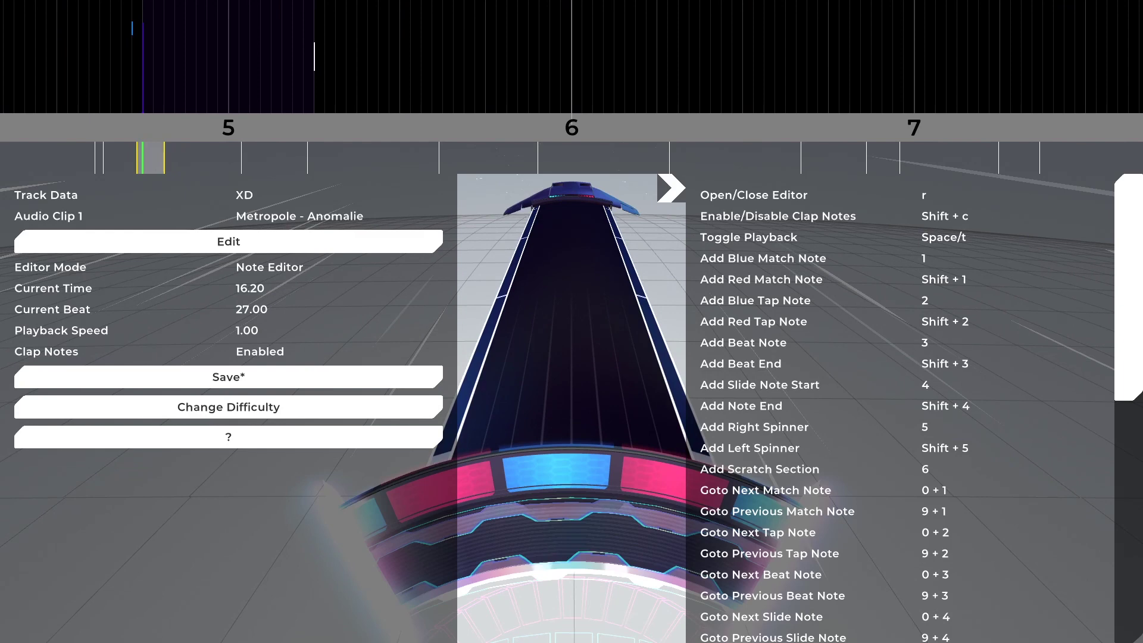
# Play the track from beat 27.00 while placing blue notes, beat notes and a spinner in real time, and stop playback
pyautogui.press('space')
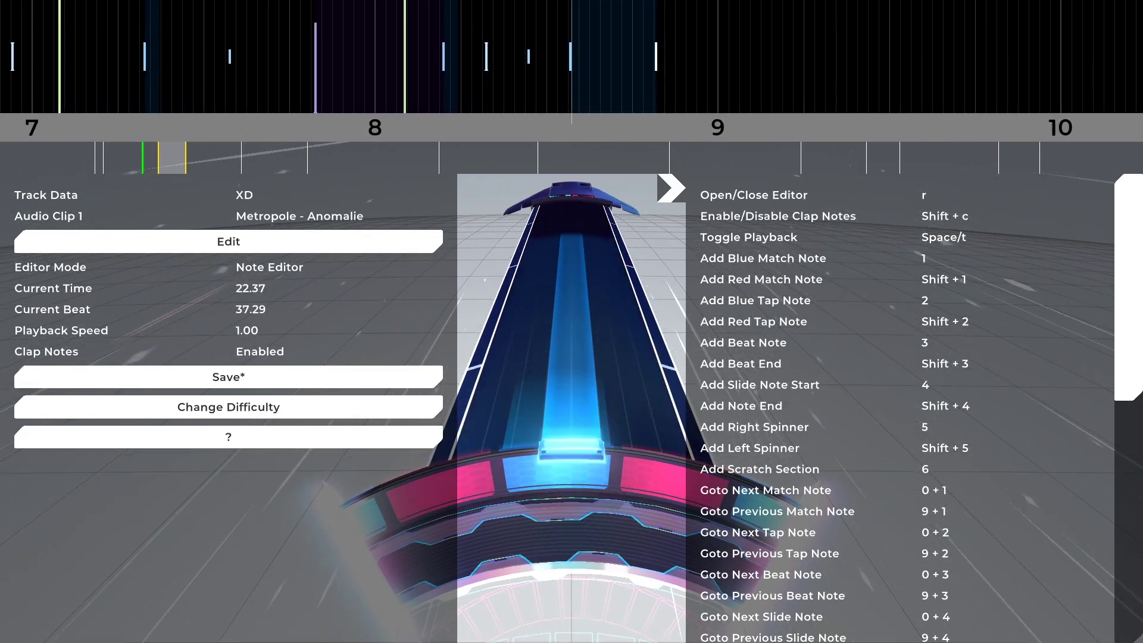
pyautogui.press('space')
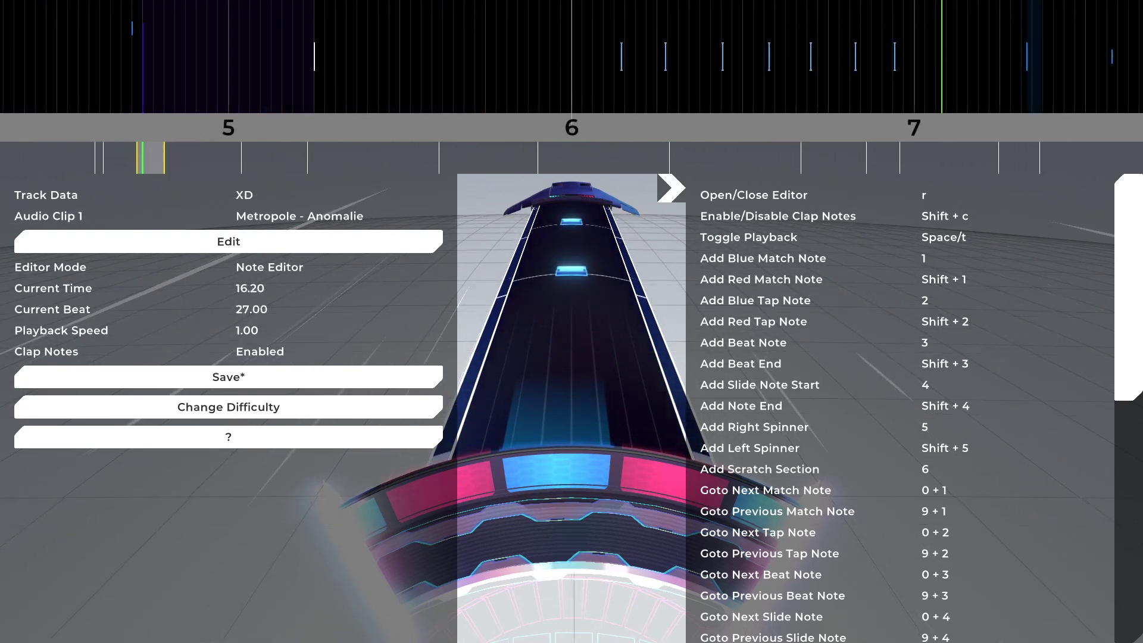